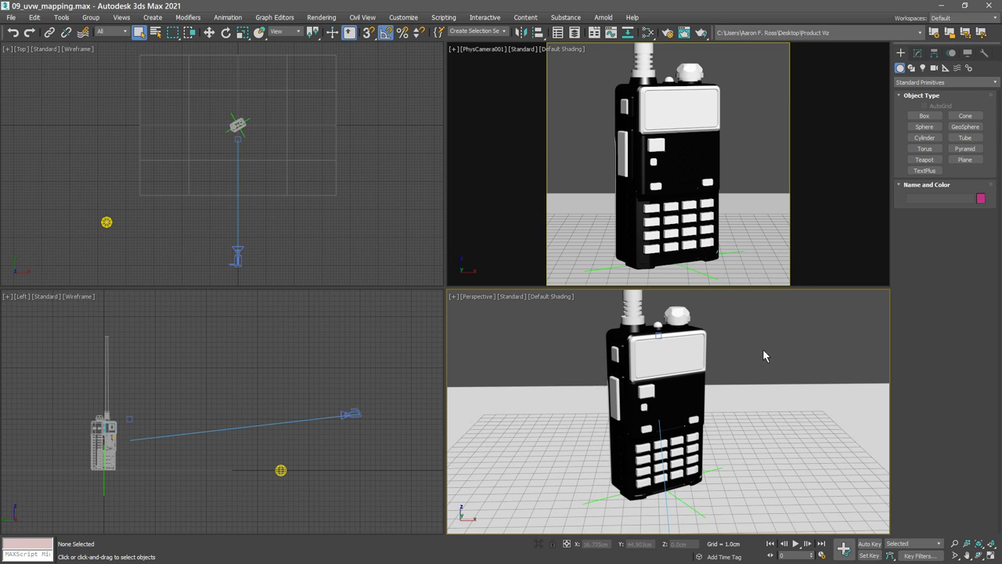
- Orbit and zoom onto the radio, select the chassis, and pan to frame its front close up
{"action": "middle_click_drag", "start_coordinate": [683, 435], "coordinate": [645, 430], "text": "alt"}
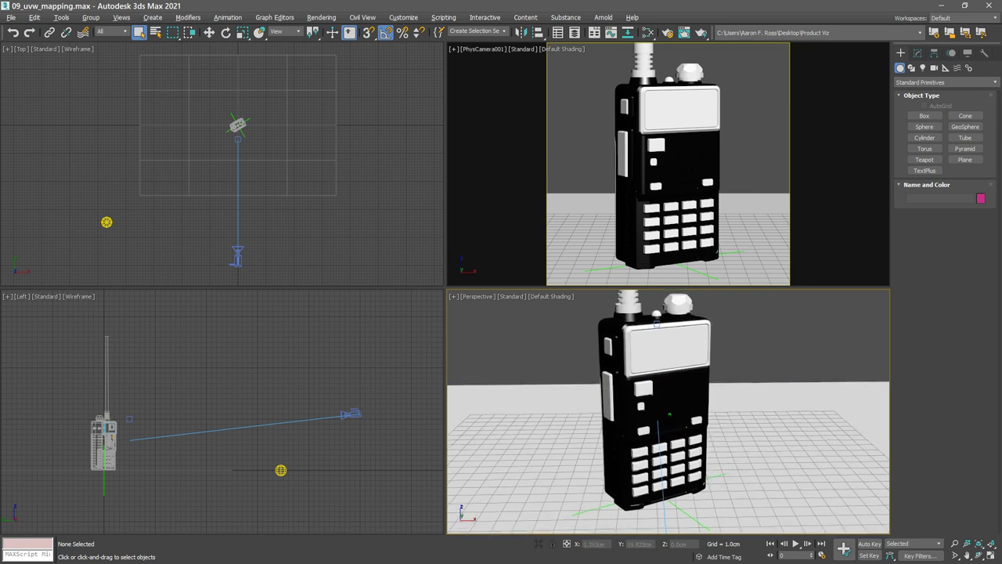
{"action": "scroll", "coordinate": [759, 351], "scroll_direction": "up", "scroll_amount": 4}
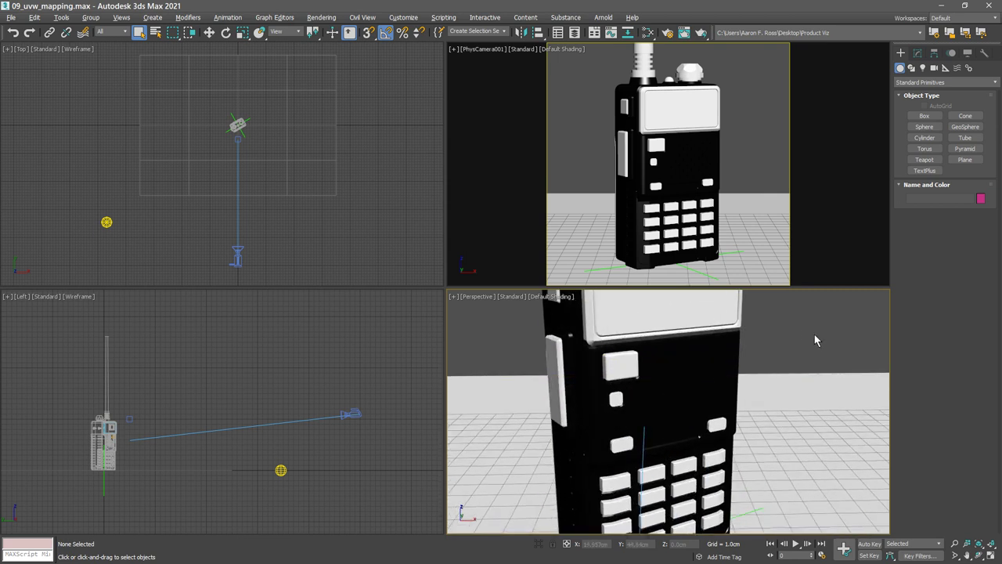
{"action": "left_click", "coordinate": [701, 357]}
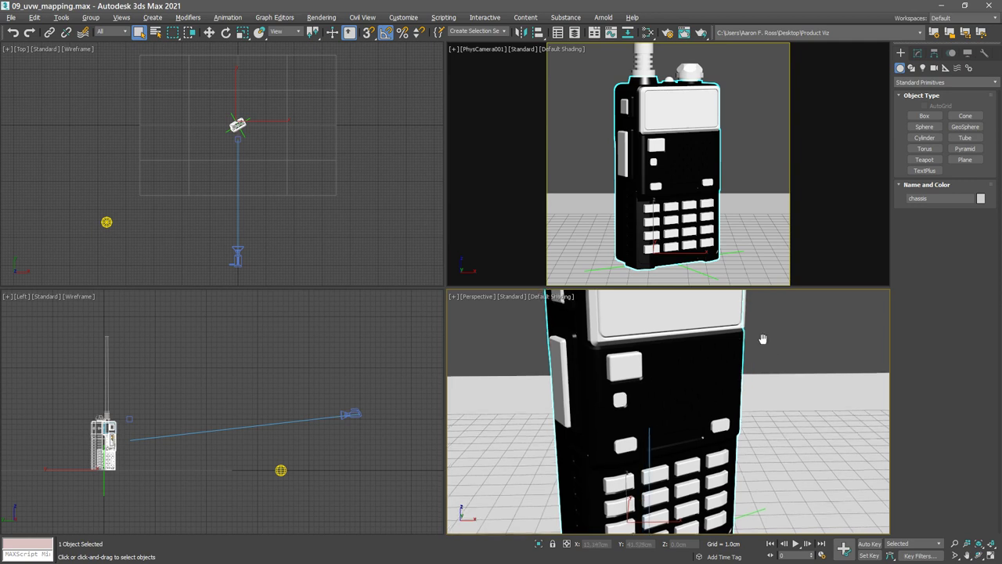
{"action": "middle_click_drag", "start_coordinate": [767, 339], "coordinate": [541, 333], "text": "alt"}
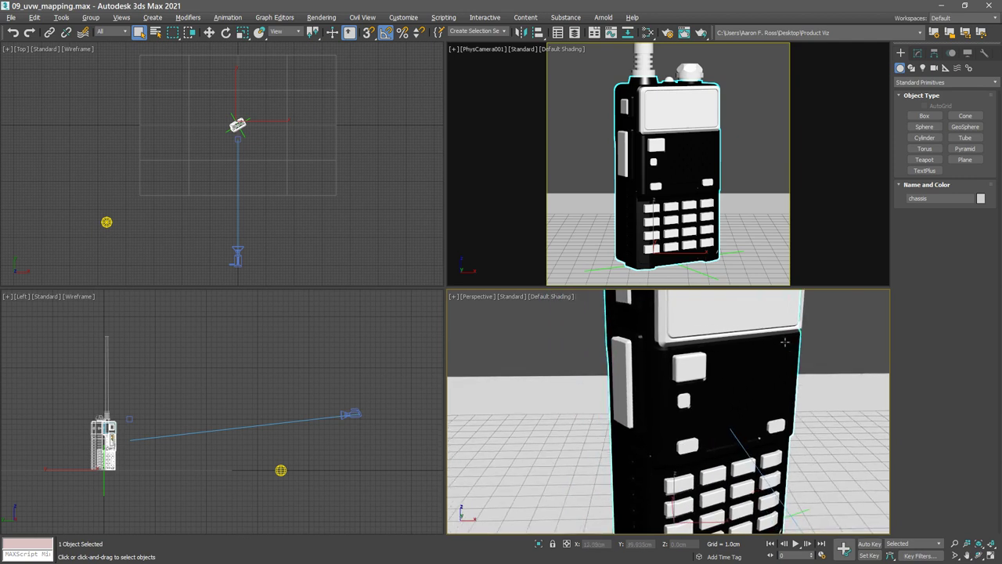
- Display the selected chassis with edged faces and orbit to look down onto the keypad
{"action": "left_click", "coordinate": [552, 297]}
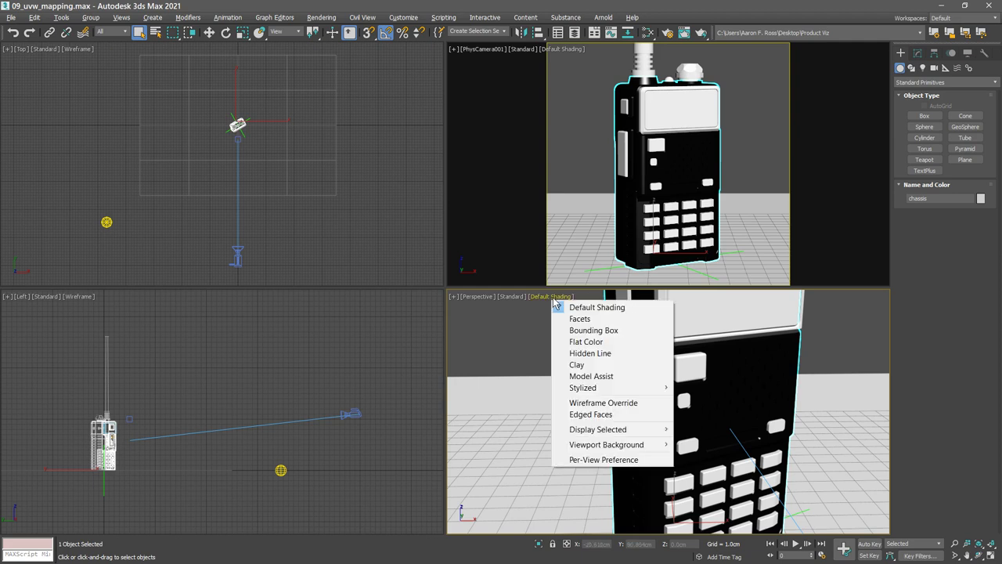
{"action": "mouse_move", "coordinate": [611, 430]}
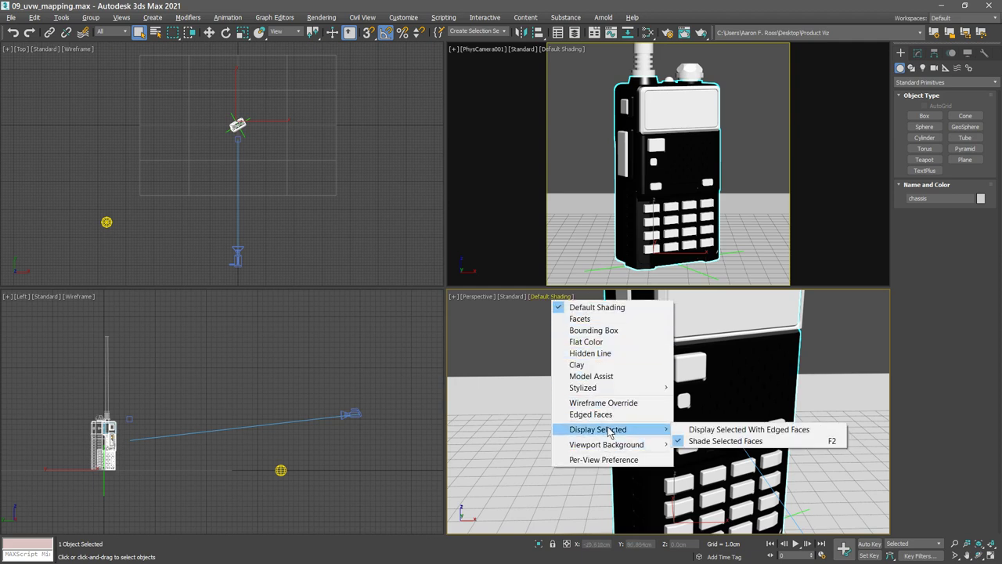
{"action": "left_click", "coordinate": [795, 431]}
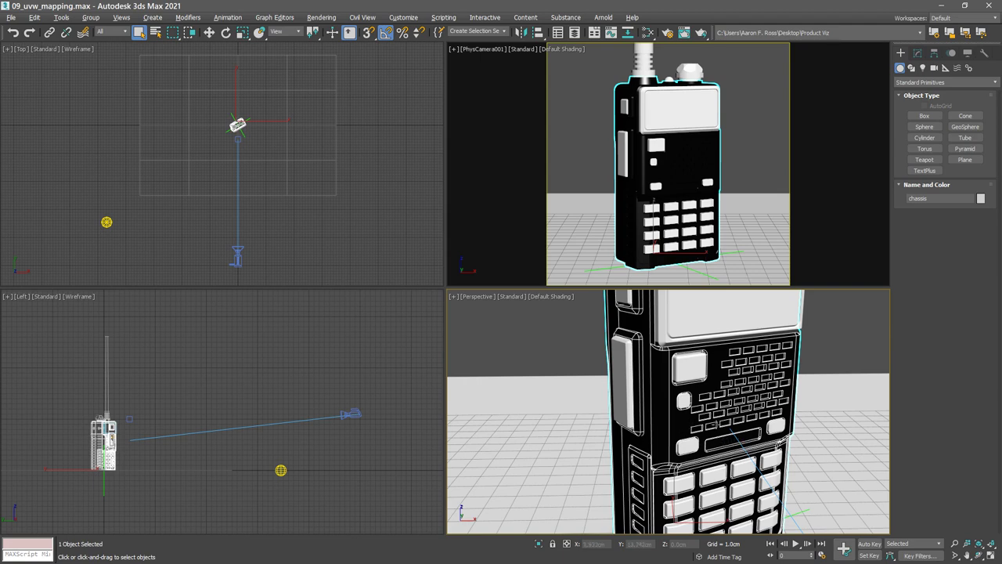
{"action": "middle_click_drag", "start_coordinate": [828, 459], "coordinate": [805, 407], "text": "alt"}
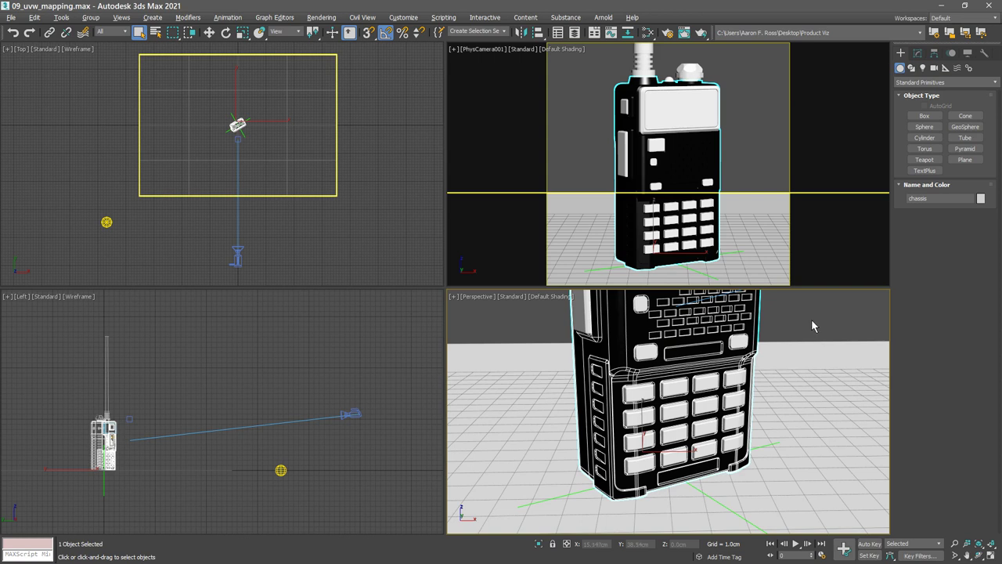
- In the chassis's Face sub-object mode, detach the display strip face as its own object
{"action": "left_click", "coordinate": [918, 54]}
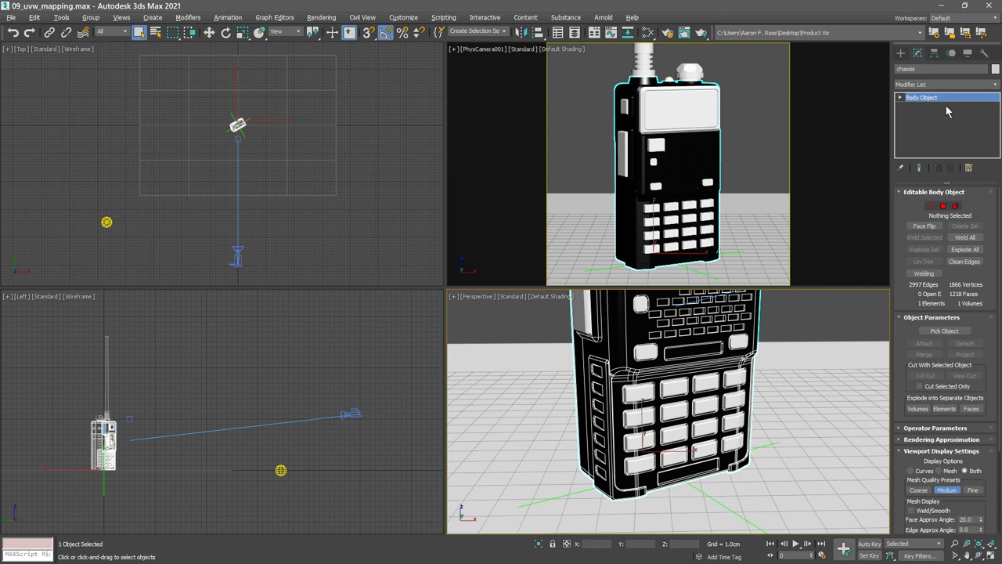
{"action": "left_click", "coordinate": [904, 318]}
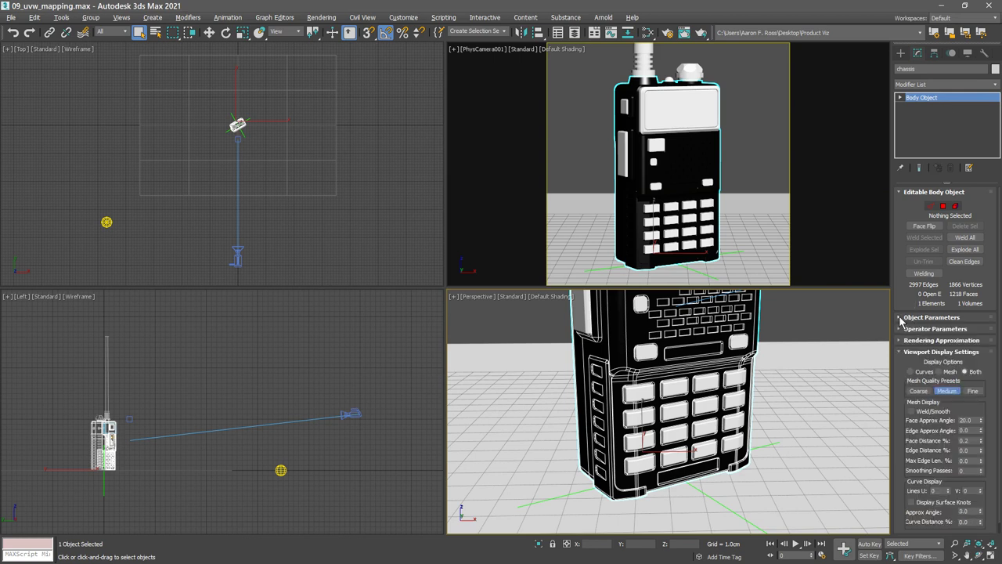
{"action": "left_click", "coordinate": [901, 318]}
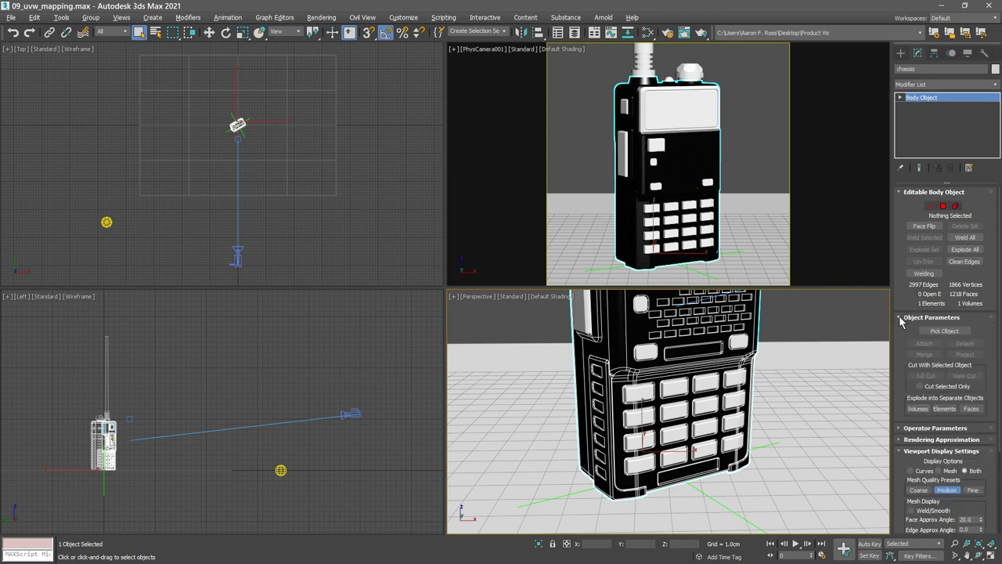
{"action": "left_click", "coordinate": [944, 206]}
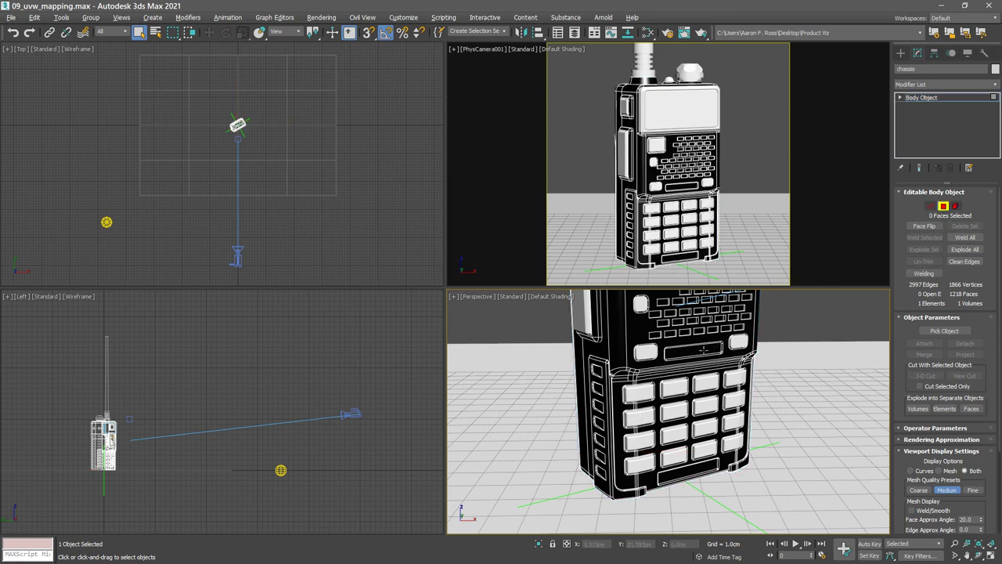
{"action": "left_click", "coordinate": [703, 349]}
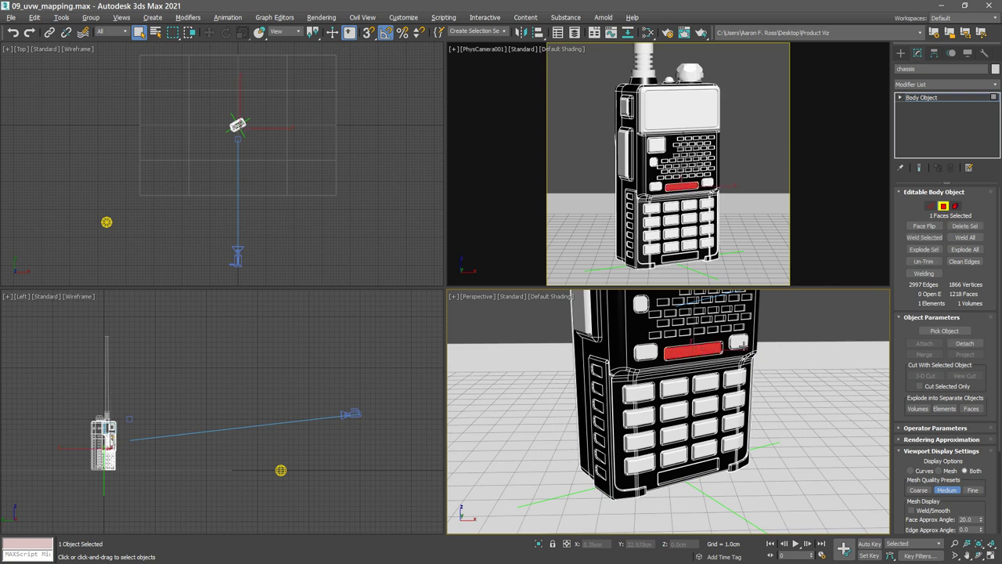
{"action": "left_click", "coordinate": [963, 345]}
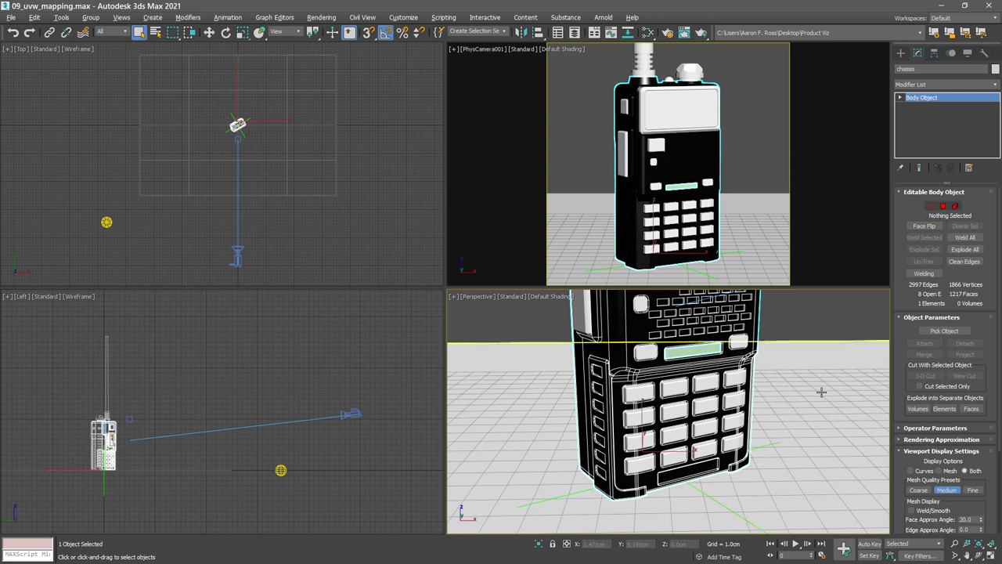
- Detach the strip face below the keypad as a separate object
{"action": "left_click", "coordinate": [944, 206]}
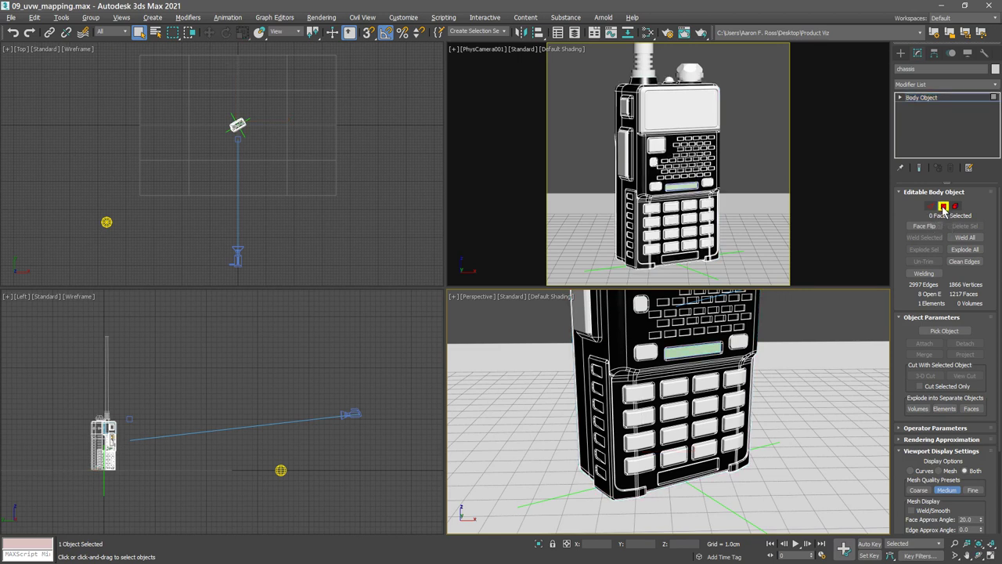
{"action": "left_click", "coordinate": [699, 468]}
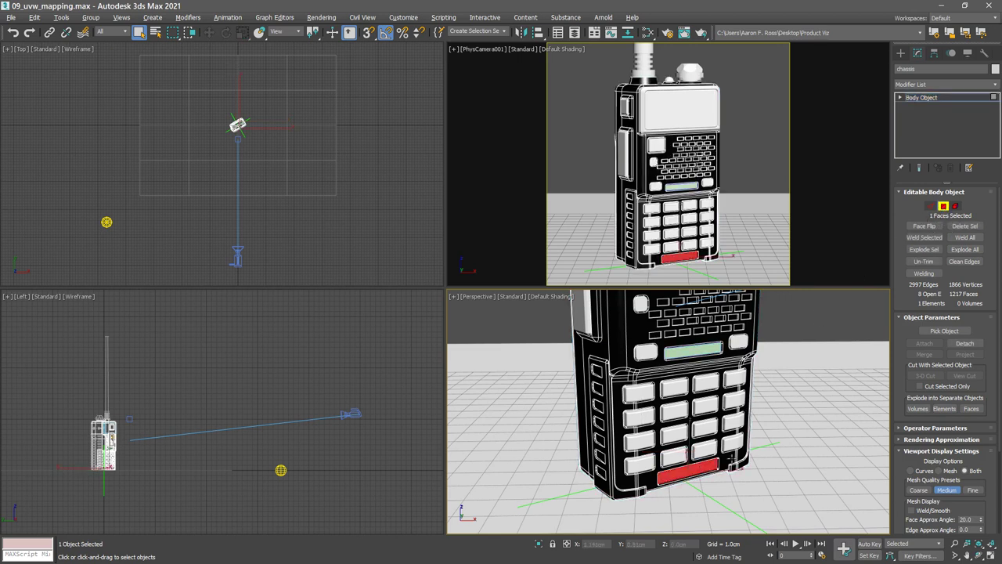
{"action": "left_click", "coordinate": [964, 344]}
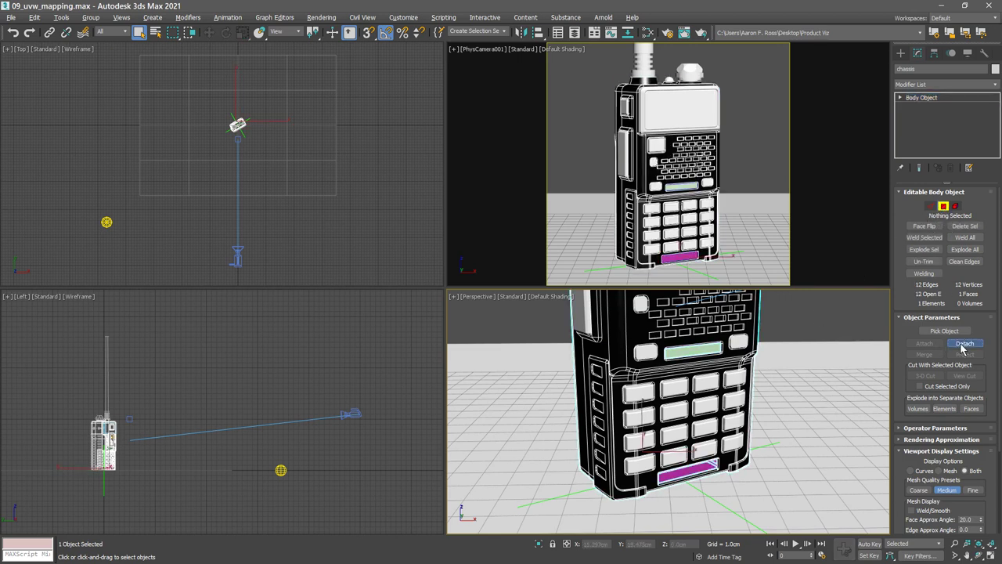
- Rename the detached green display strip to 'logo'
{"action": "left_click", "coordinate": [834, 313]}
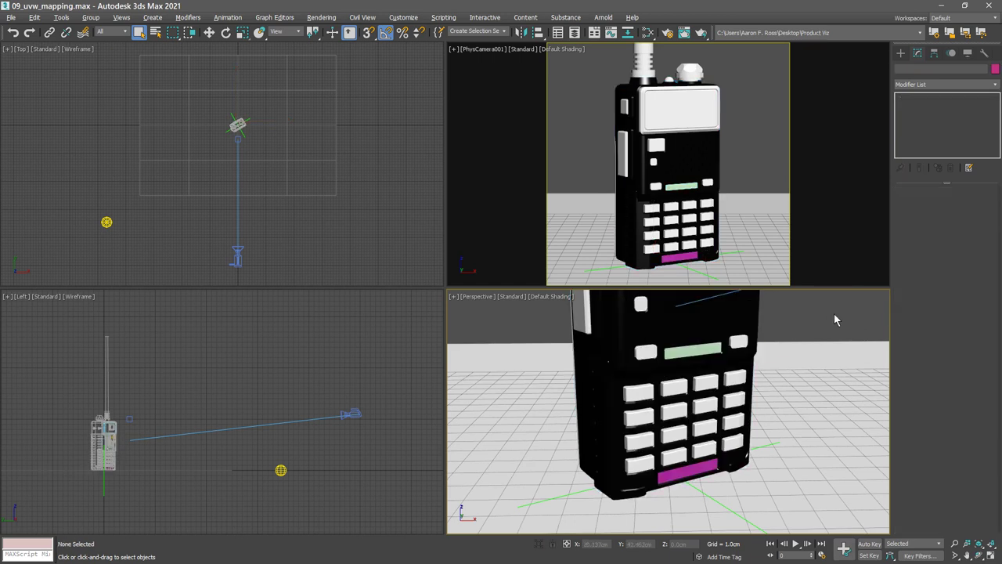
{"action": "left_click", "coordinate": [699, 348]}
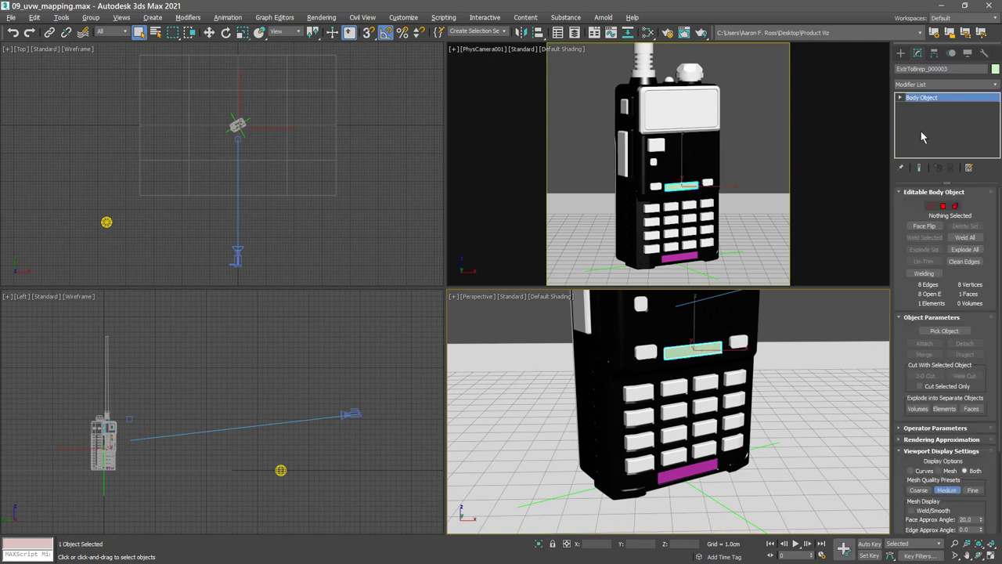
{"action": "left_click", "coordinate": [922, 69]}
{"action": "type", "text": "logo"}
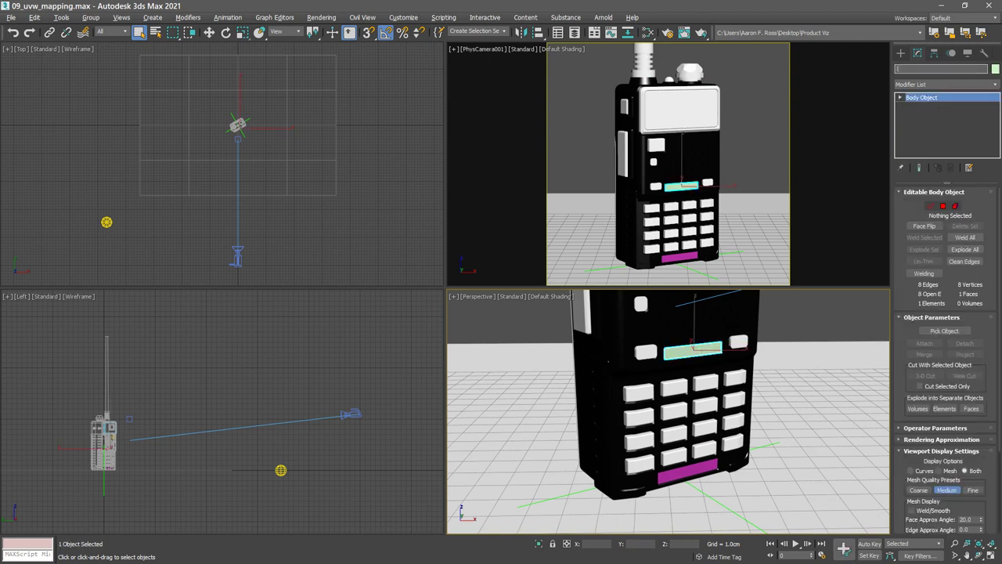
{"action": "key", "text": "Return"}
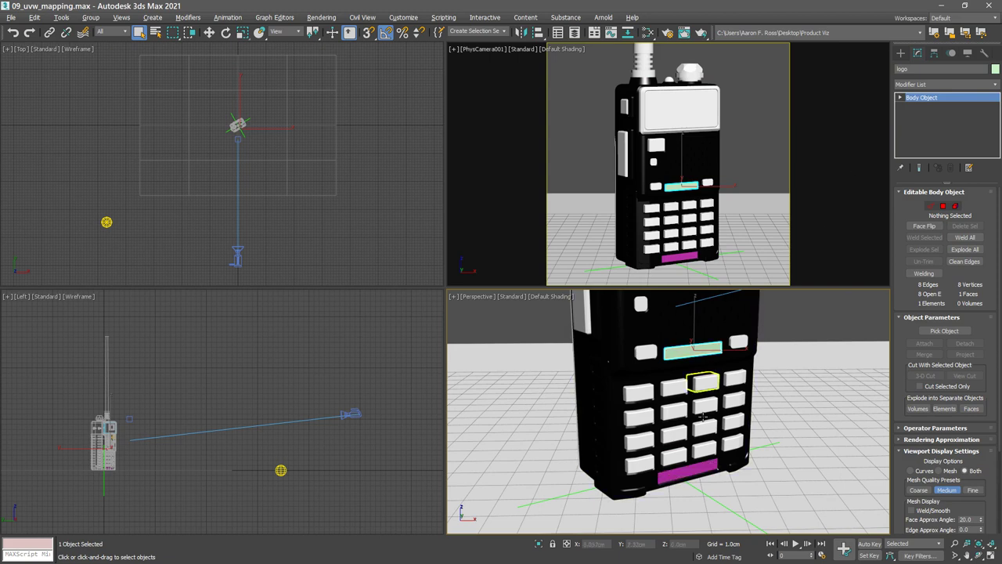
- Rename the magenta bottom strip to 'model number'
{"action": "left_click", "coordinate": [688, 468]}
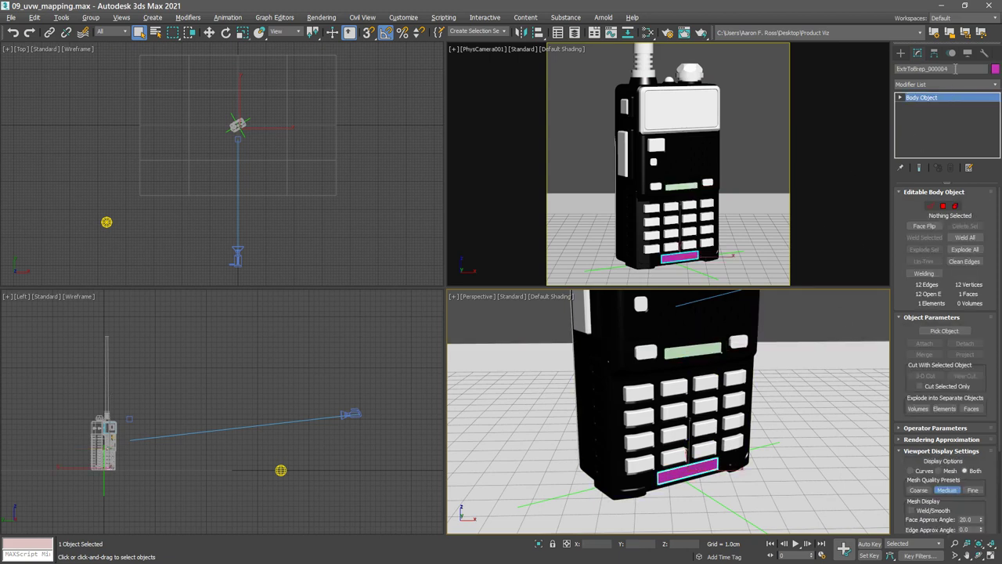
{"action": "left_click", "coordinate": [955, 69]}
{"action": "type", "text": "model number"}
- Isolate the display frame and detach its front screen face as a separate object
{"action": "middle_click_drag", "start_coordinate": [783, 313], "coordinate": [775, 462]}
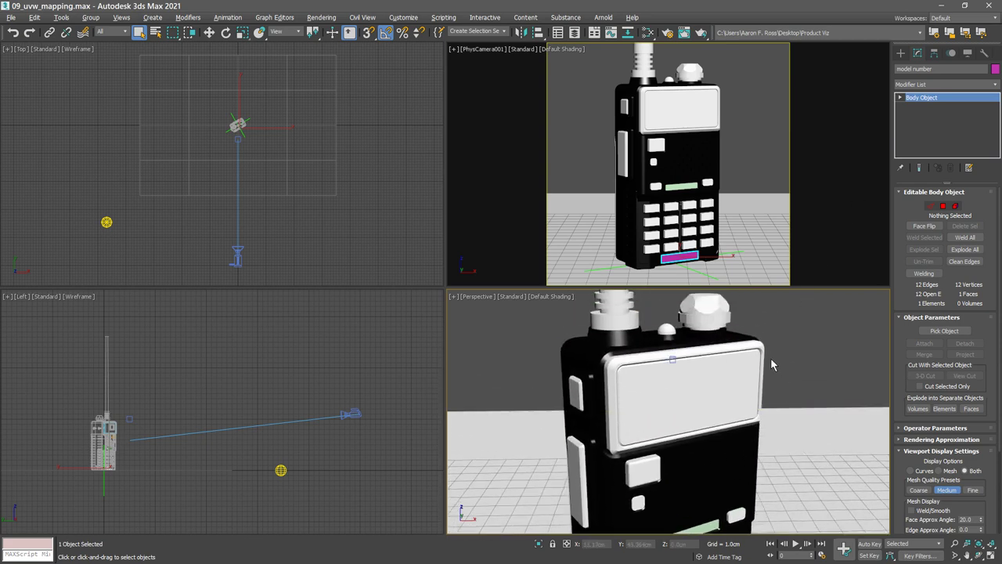
{"action": "left_click", "coordinate": [724, 346]}
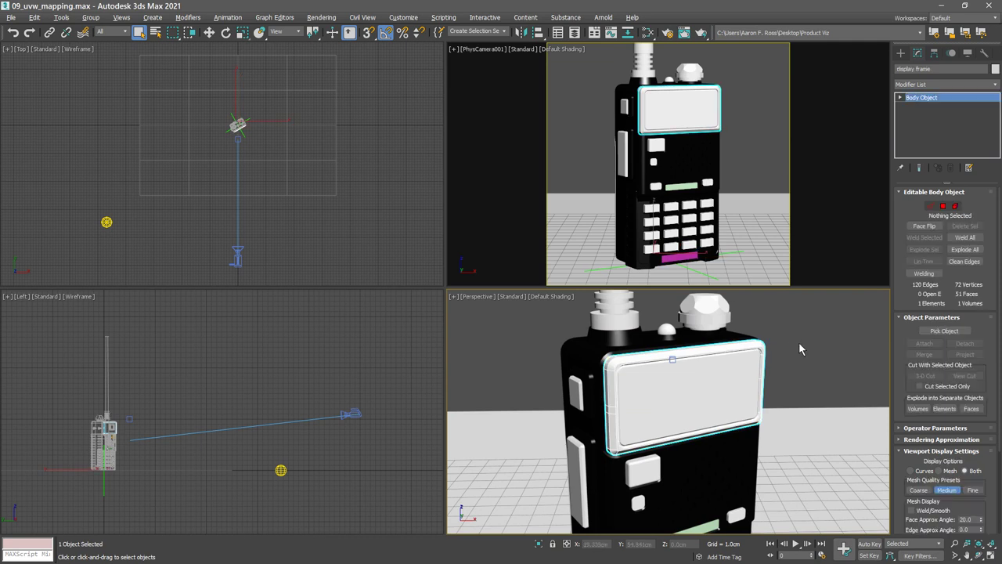
{"action": "left_click", "coordinate": [536, 544]}
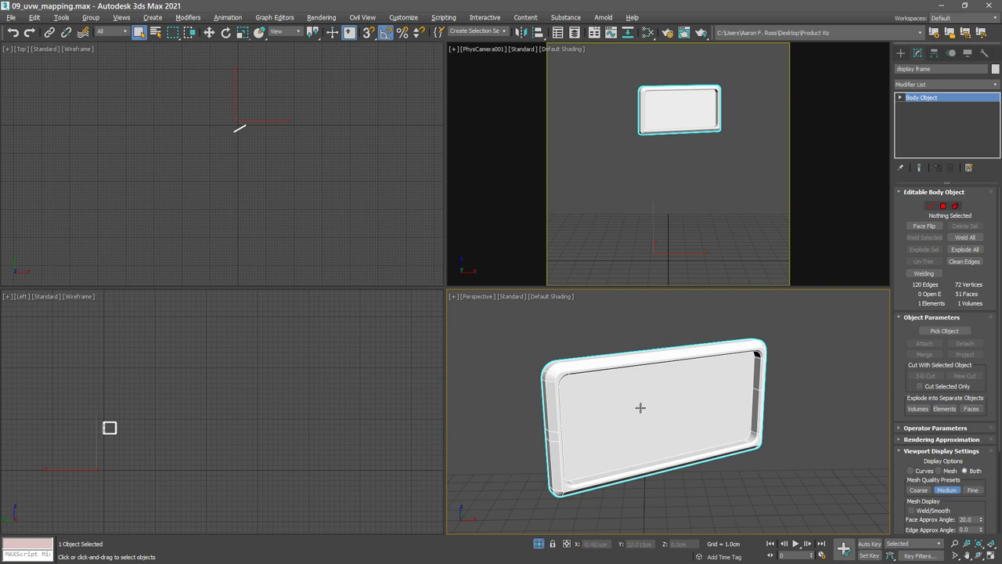
{"action": "left_click", "coordinate": [944, 206]}
{"action": "left_click", "coordinate": [699, 397]}
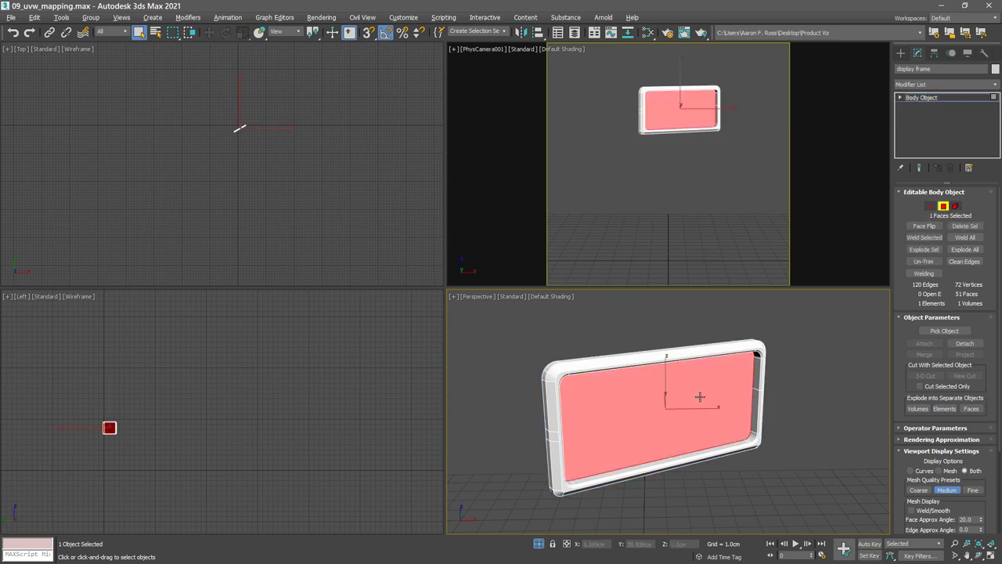
{"action": "left_click", "coordinate": [963, 344]}
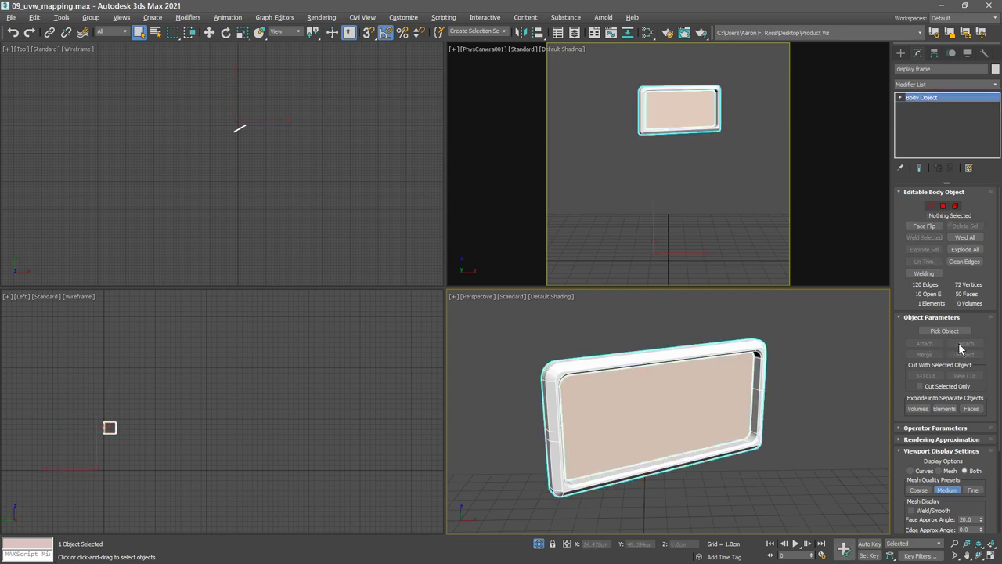
- Name the newly detached face object 'display LCD'
{"action": "left_click", "coordinate": [716, 385]}
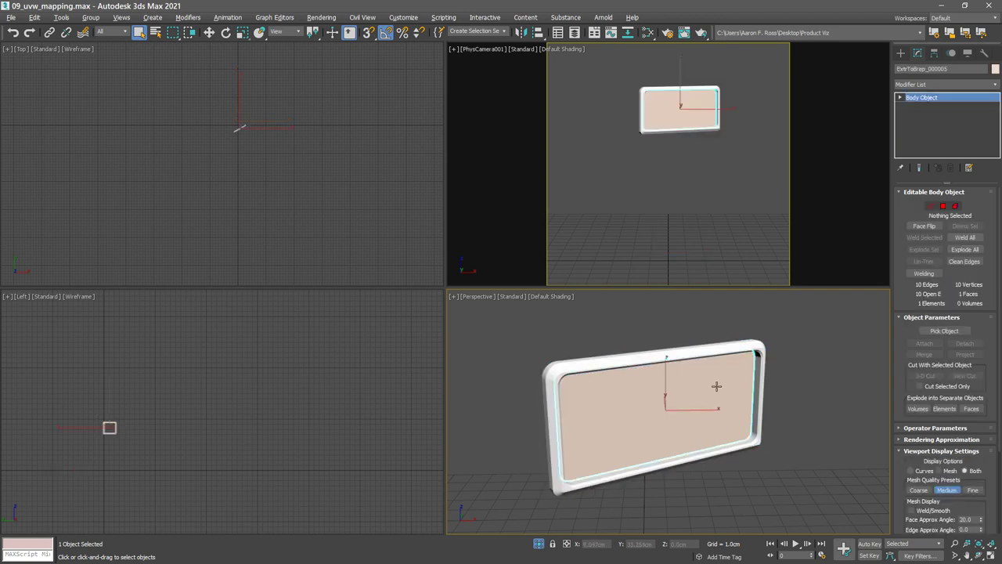
{"action": "double_click", "coordinate": [956, 68]}
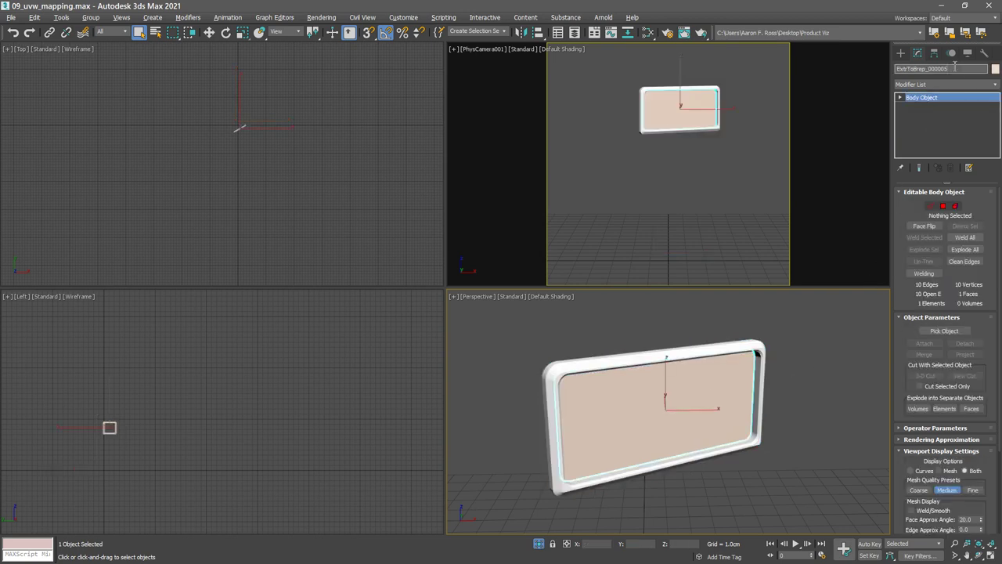
{"action": "type", "text": "display LCD"}
{"action": "key", "text": "Return"}
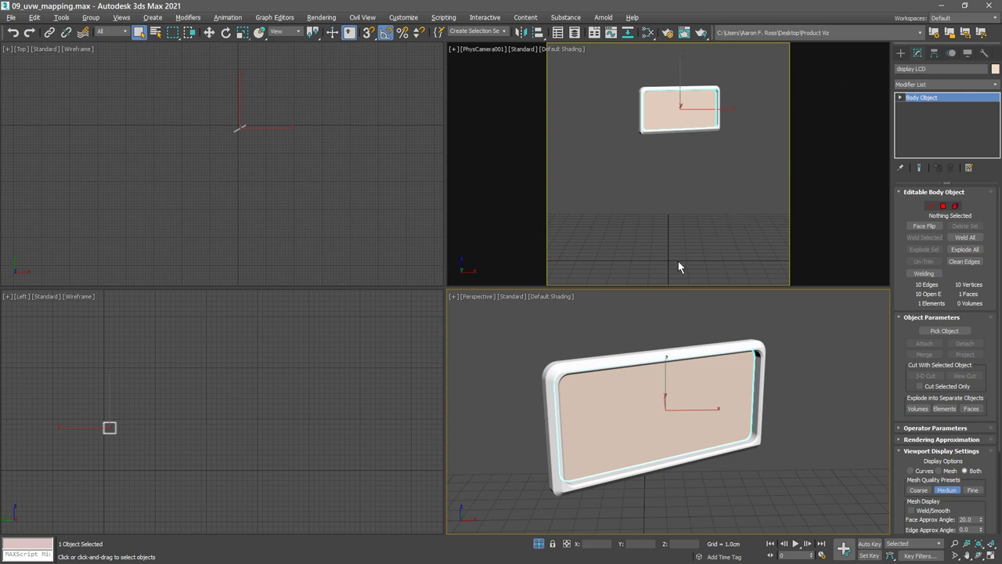
- Exit isolation and move display LCD, logo and model number onto the radio layer
{"action": "left_click", "coordinate": [538, 545]}
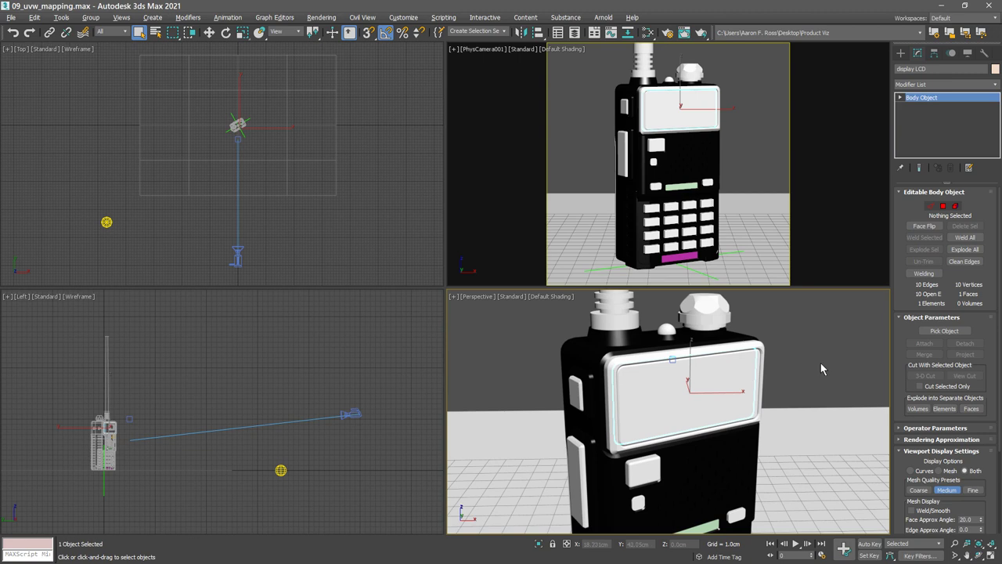
{"action": "left_click", "coordinate": [576, 33]}
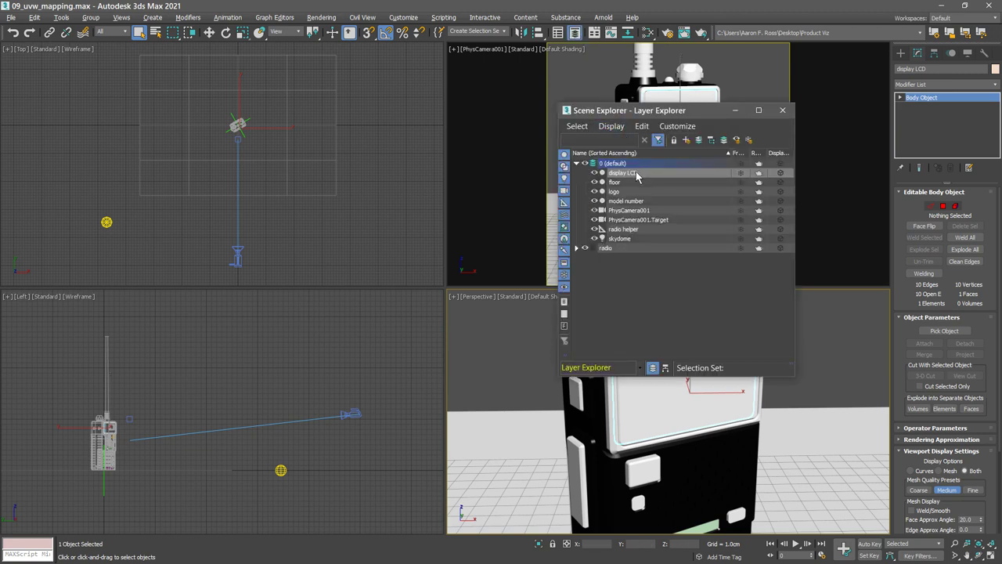
{"action": "left_click", "coordinate": [616, 192], "text": "ctrl"}
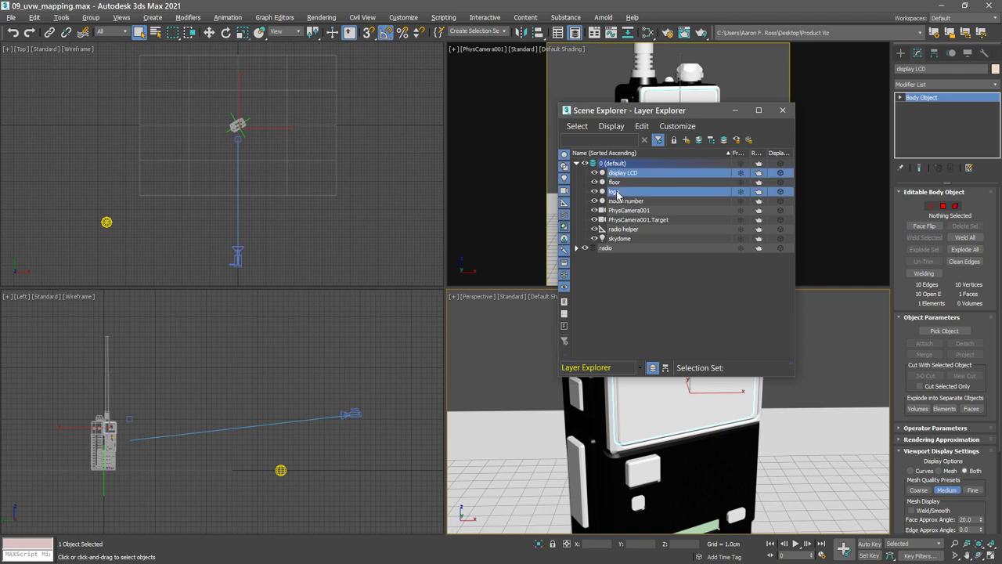
{"action": "left_click", "coordinate": [618, 200], "text": "ctrl"}
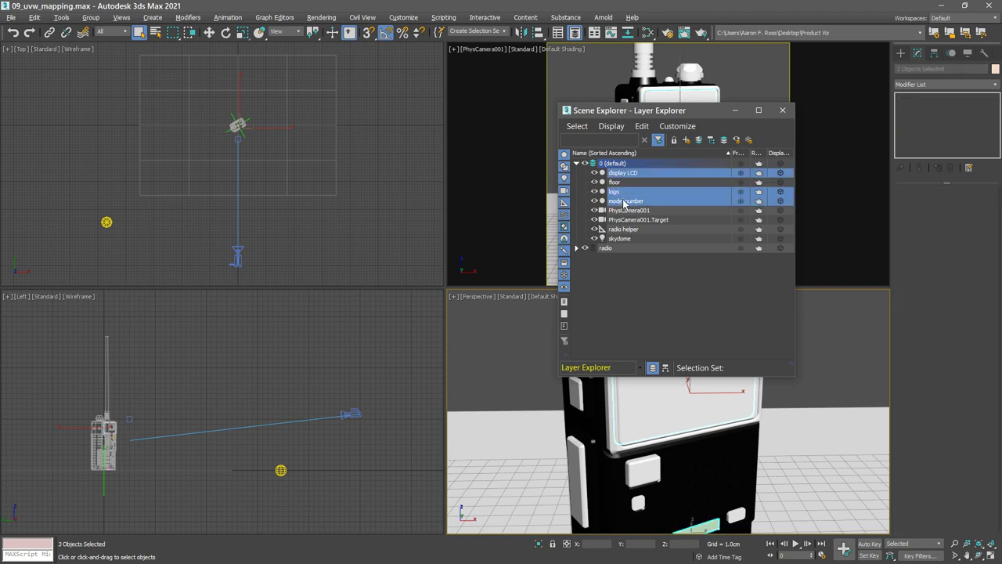
{"action": "left_click_drag", "start_coordinate": [618, 200], "coordinate": [604, 249]}
{"action": "left_click_drag", "start_coordinate": [787, 304], "coordinate": [790, 223]}
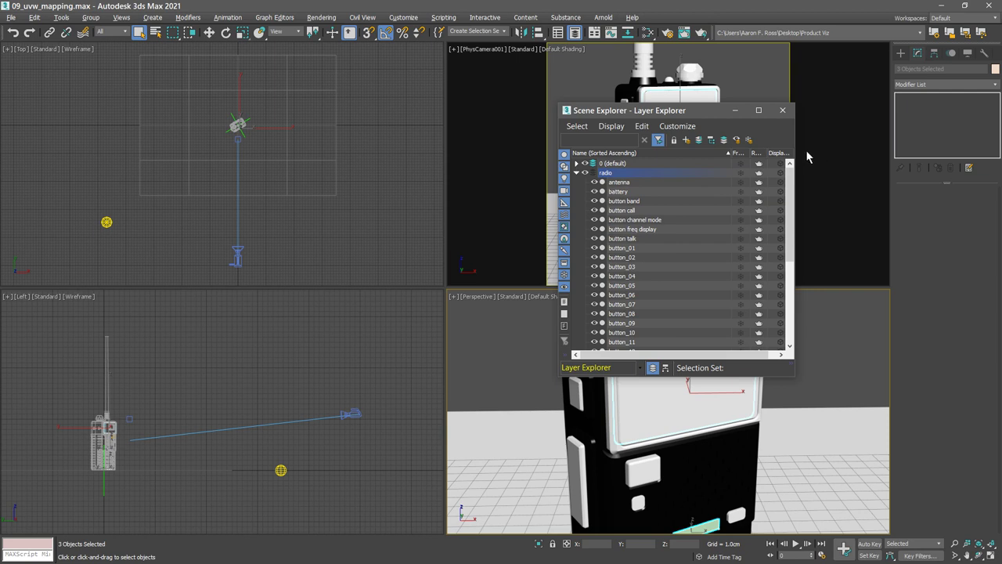
- Inspect the radio helper's children in Scene Explorer, close it, then orbit the Perspective view
{"action": "left_click", "coordinate": [557, 32]}
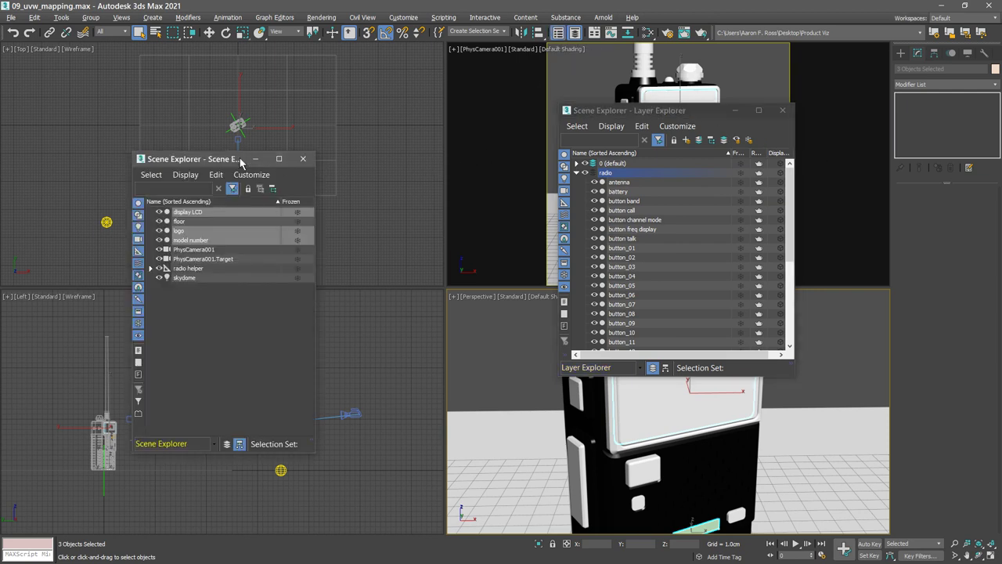
{"action": "left_click_drag", "start_coordinate": [240, 158], "coordinate": [352, 149]}
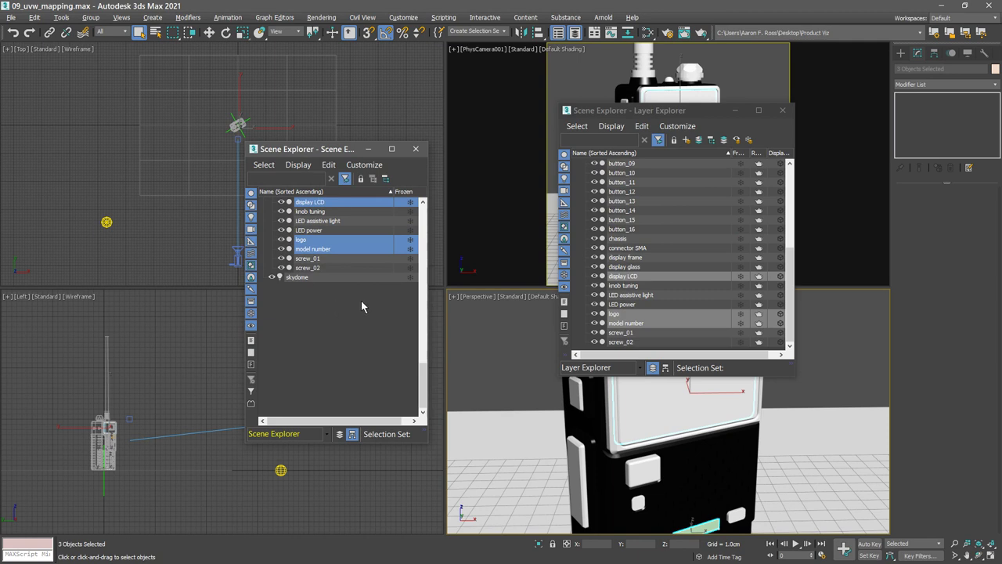
{"action": "left_click", "coordinate": [424, 369]}
{"action": "scroll", "coordinate": [424, 369], "scroll_direction": "up", "scroll_amount": 10}
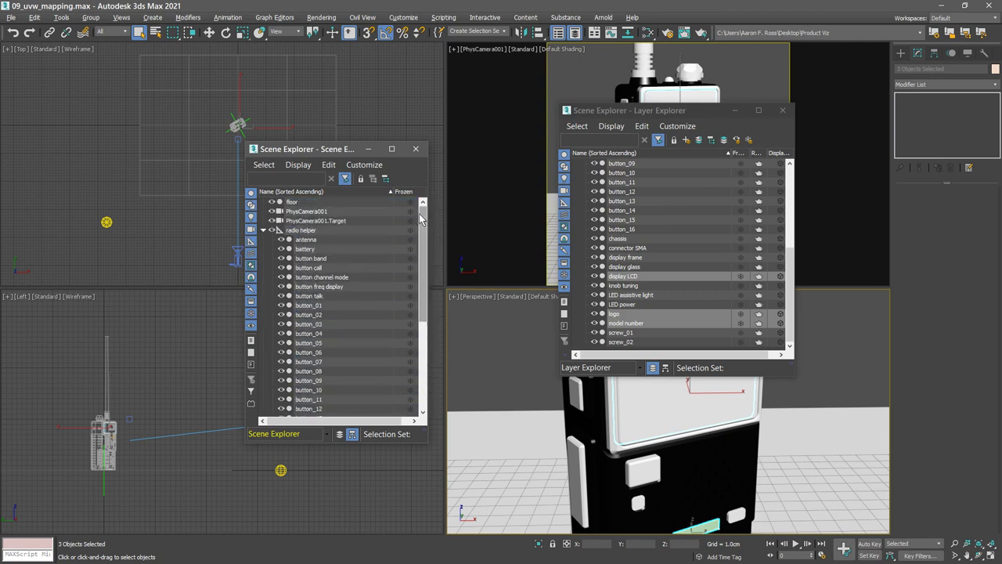
{"action": "left_click", "coordinate": [415, 148]}
{"action": "left_click_drag", "start_coordinate": [636, 116], "coordinate": [460, 116]}
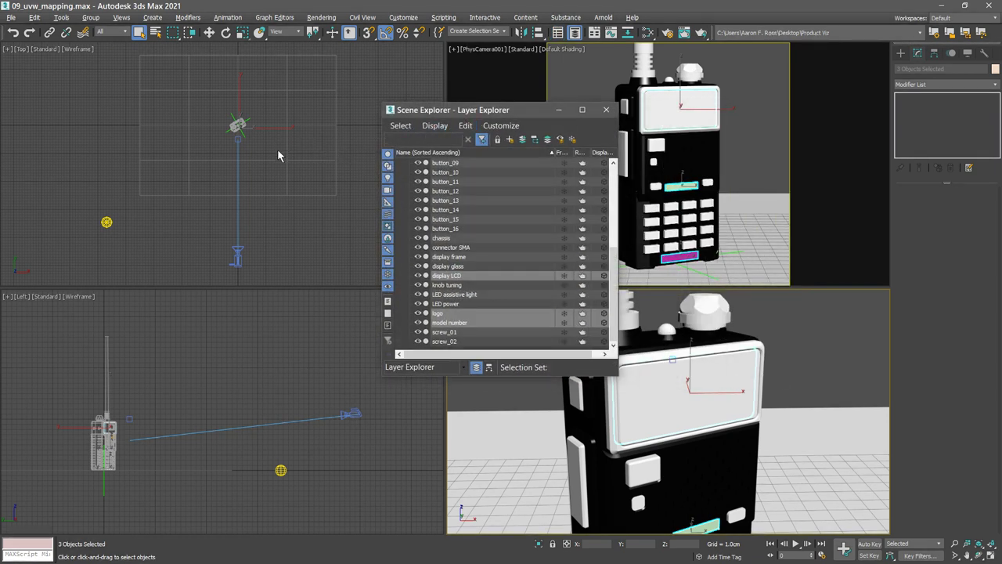
{"action": "scroll", "coordinate": [782, 314], "scroll_direction": "down", "scroll_amount": 5}
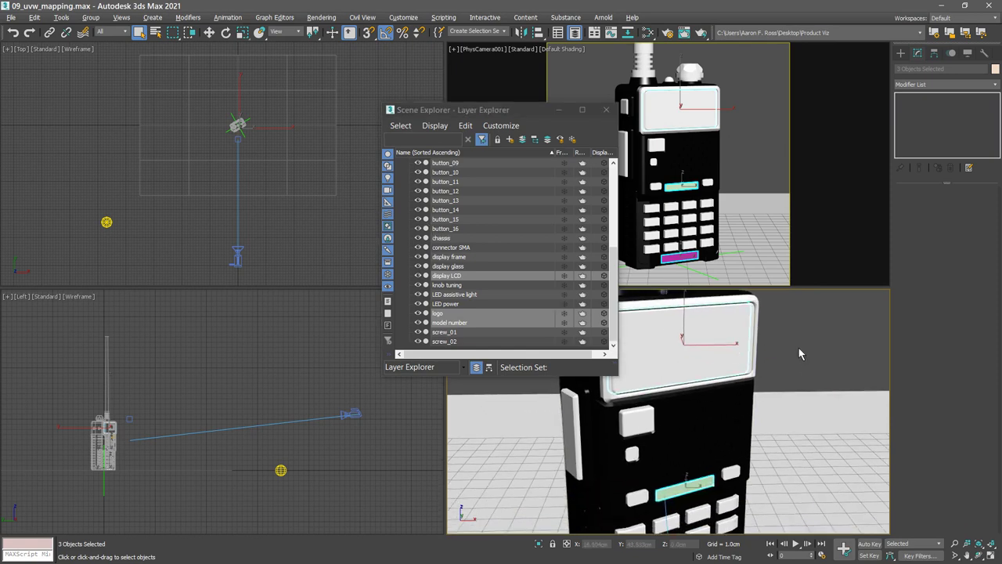
{"action": "middle_click_drag", "start_coordinate": [685, 337], "coordinate": [683, 416], "text": "alt"}
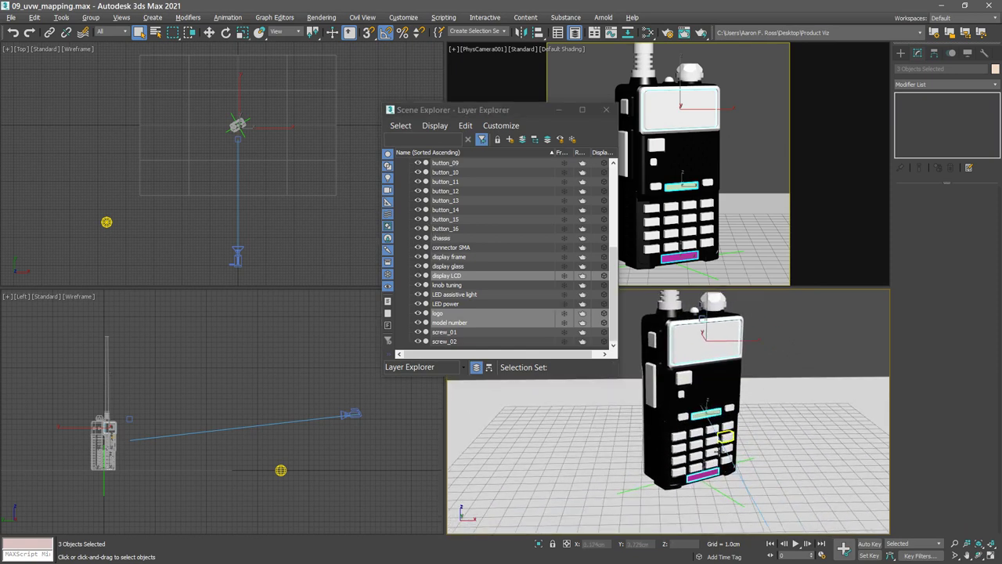
- Rotate the radio helper and set its Z rotation to 0 so it faces the camera
{"action": "left_click", "coordinate": [717, 490]}
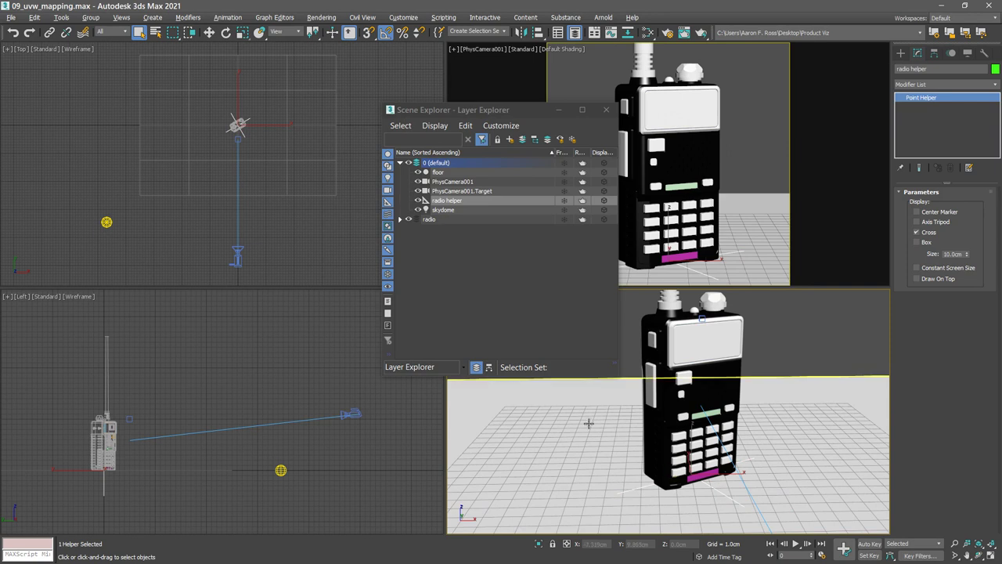
{"action": "left_click", "coordinate": [225, 32]}
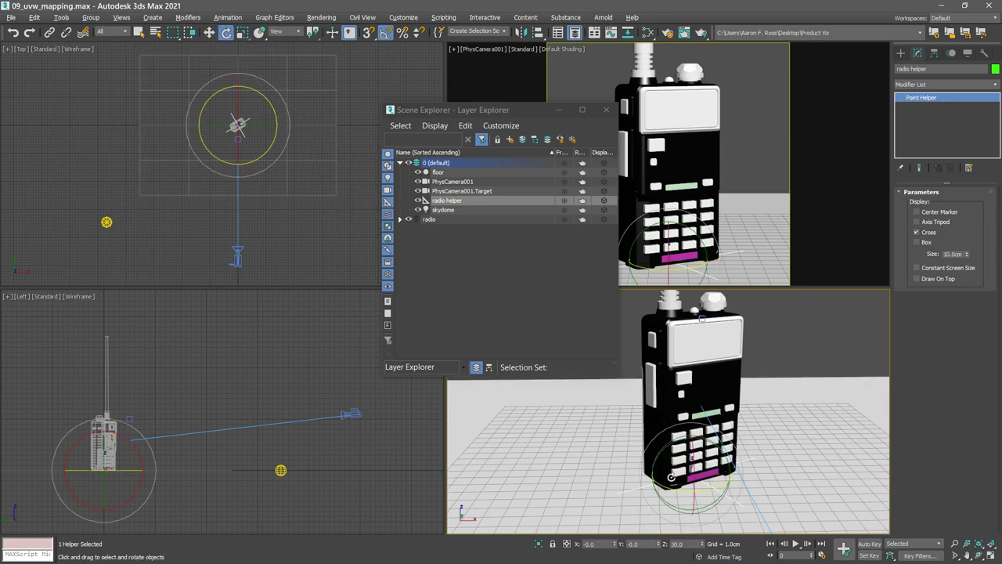
{"action": "mouse_move", "coordinate": [682, 490]}
{"action": "left_mouse_down"}
{"action": "mouse_move", "coordinate": [700, 479]}
{"action": "mouse_move", "coordinate": [693, 505]}
{"action": "left_mouse_up"}
{"action": "double_click", "coordinate": [692, 543]}
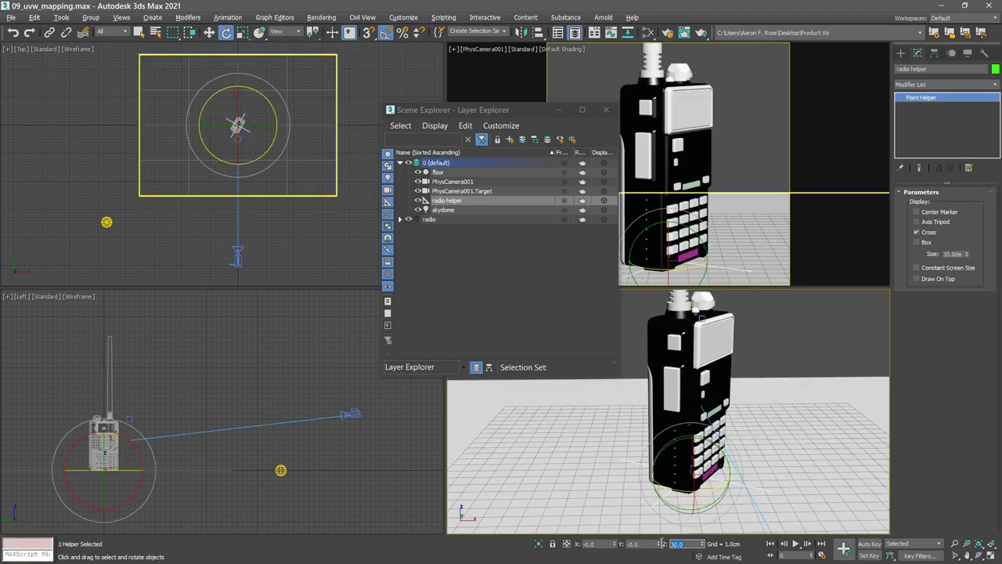
{"action": "type", "text": "0"}
{"action": "key", "text": "Return"}
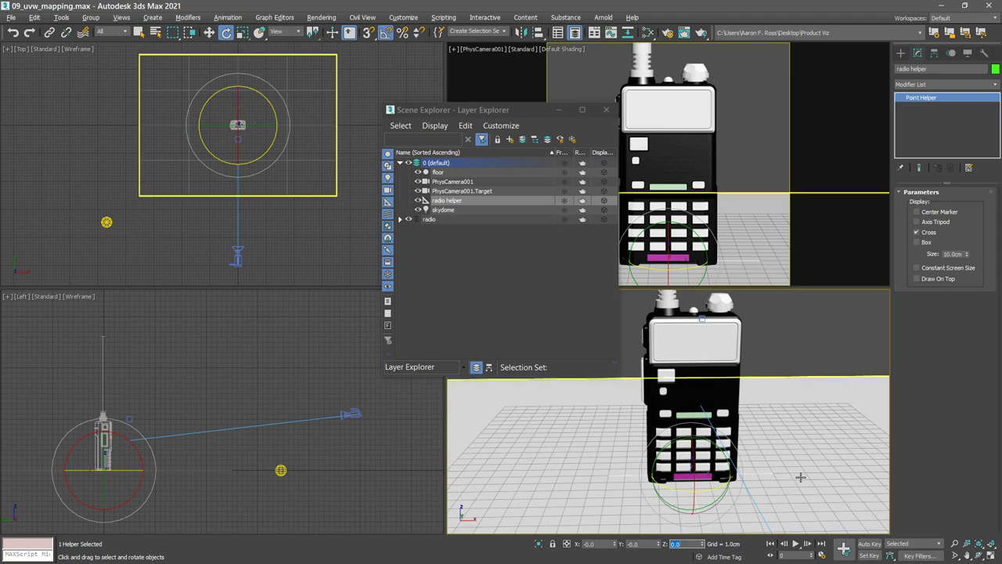
{"action": "scroll", "coordinate": [823, 470], "scroll_direction": "up", "scroll_amount": 2}
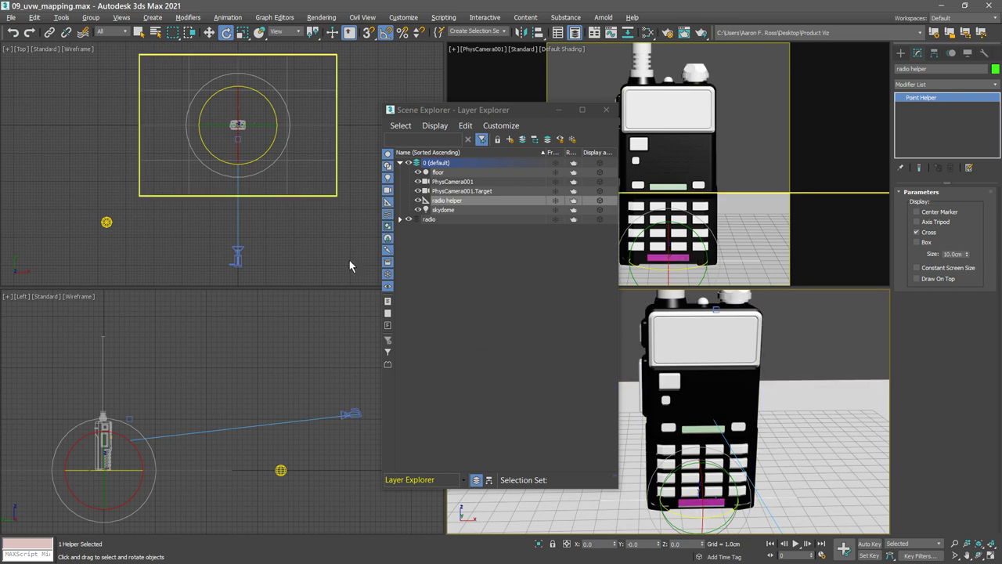
- Check display LCD in the expanded radio layer, then maximize the Perspective view with Alt+W
{"action": "left_click", "coordinate": [139, 32]}
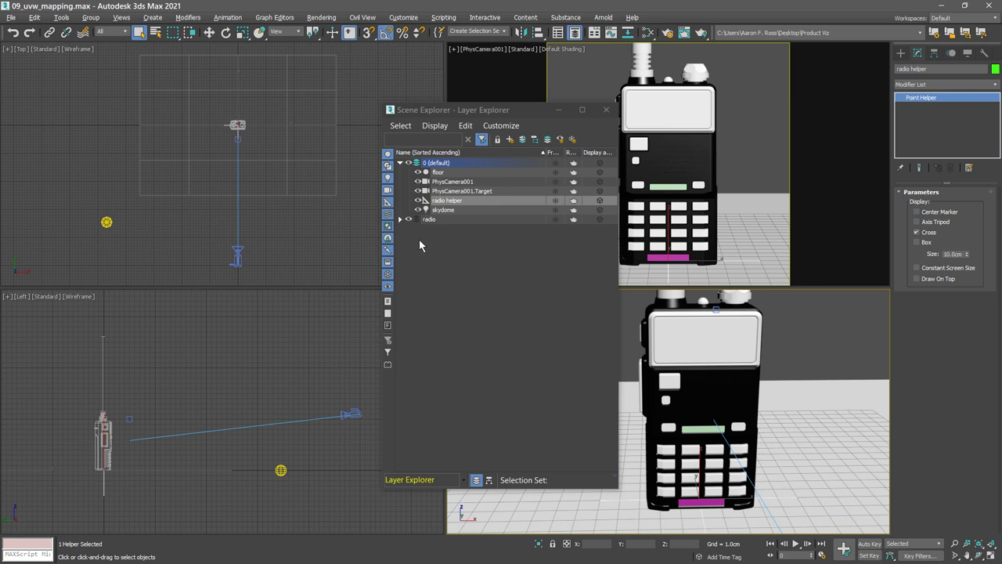
{"action": "left_click", "coordinate": [400, 219]}
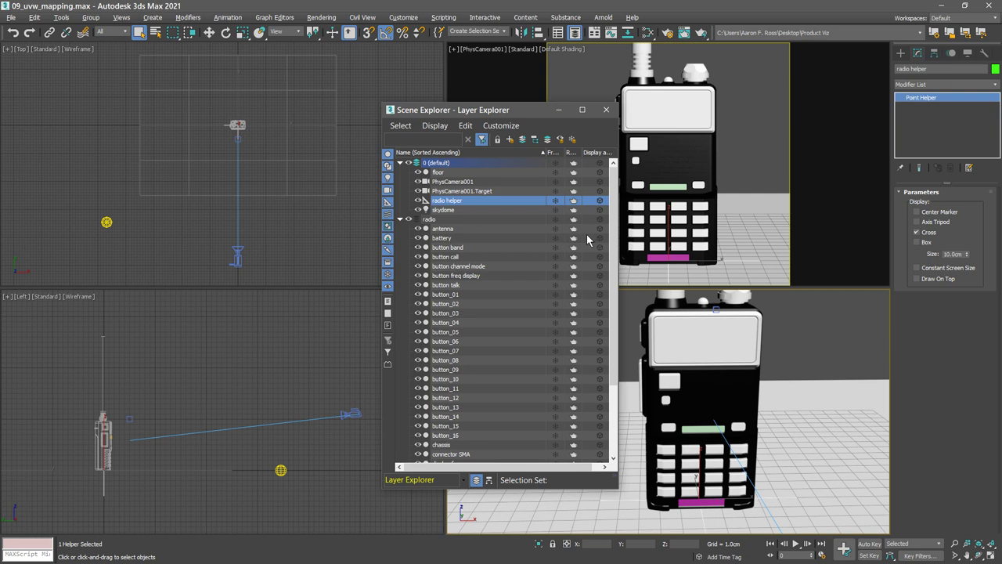
{"action": "left_click_drag", "start_coordinate": [613, 239], "coordinate": [612, 306]}
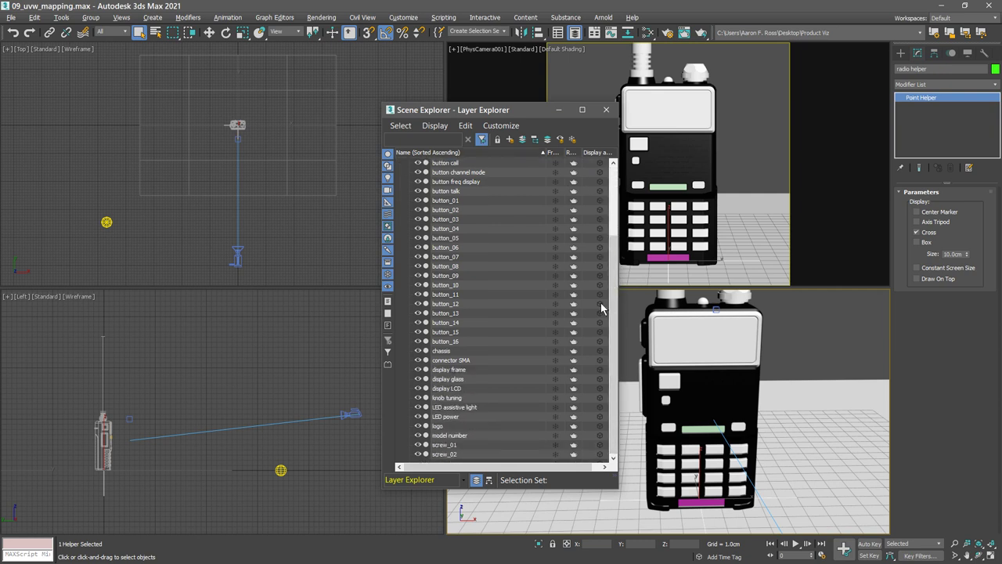
{"action": "left_click", "coordinate": [452, 388]}
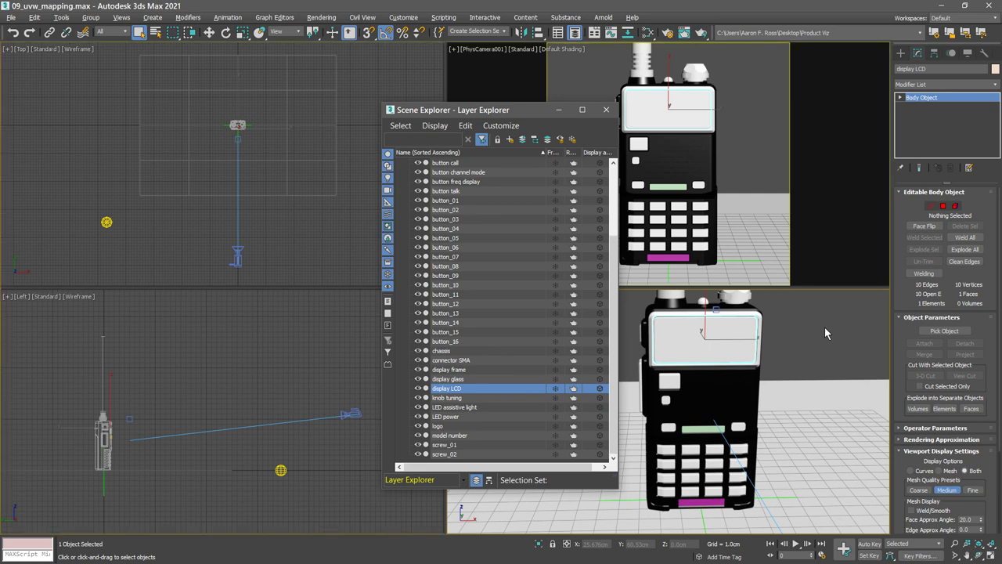
{"action": "key", "text": "alt+w"}
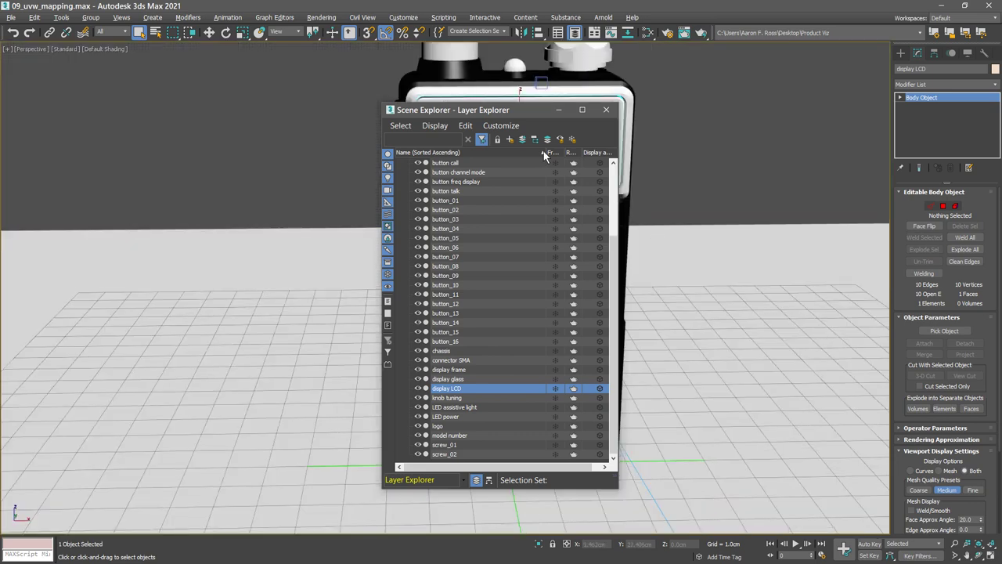
- Move the explorer aside and select the channel mode, freq display and band buttons plus the display bar
{"action": "left_click_drag", "start_coordinate": [527, 108], "coordinate": [239, 120]}
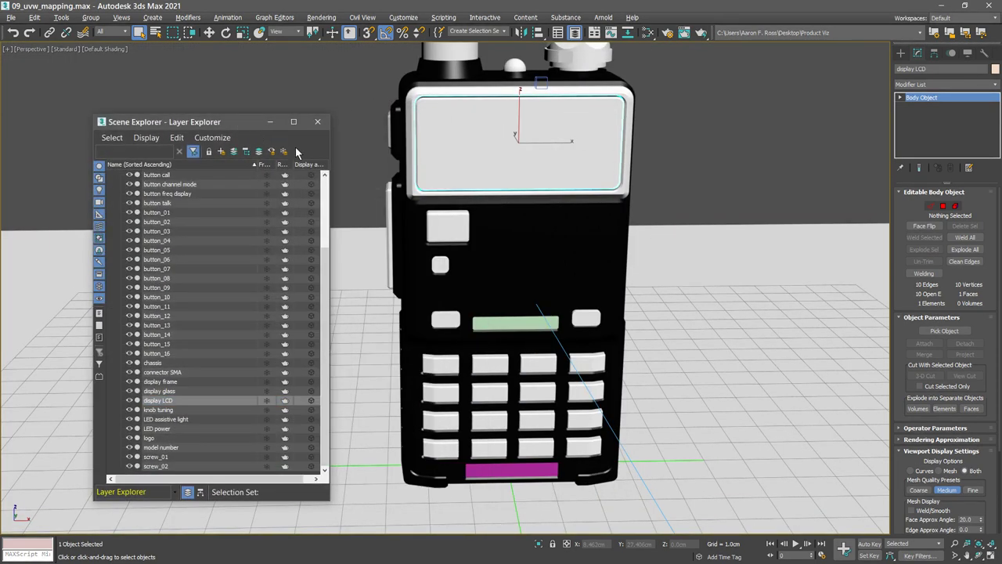
{"action": "left_click", "coordinate": [449, 228], "text": "ctrl"}
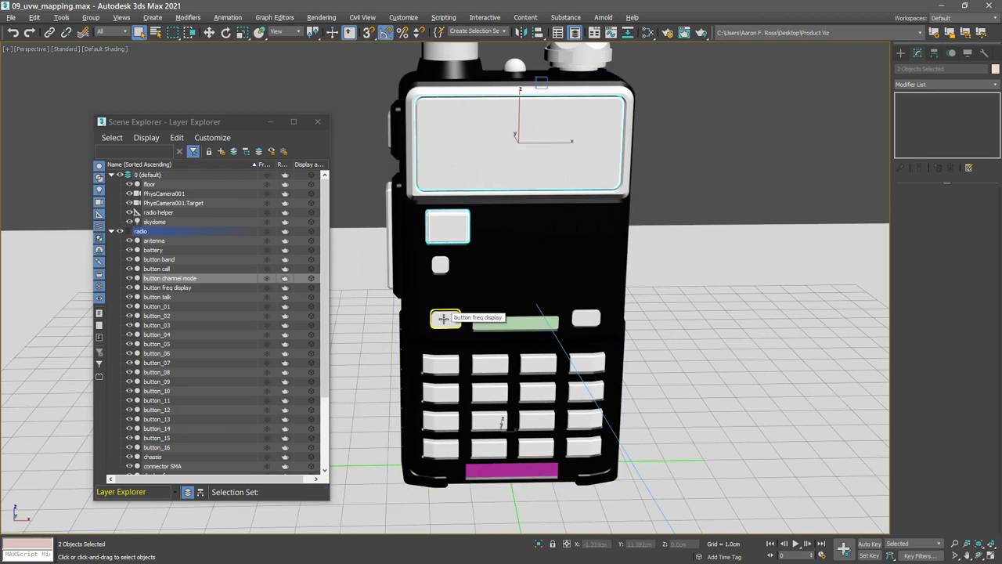
{"action": "left_click", "coordinate": [443, 318], "text": "ctrl"}
{"action": "left_click", "coordinate": [584, 317], "text": "ctrl"}
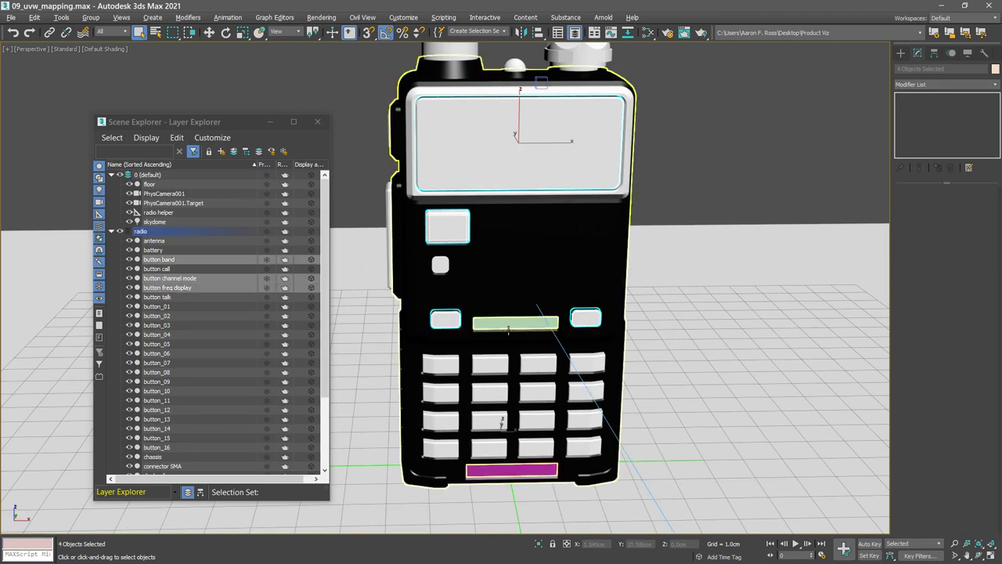
{"action": "left_click", "coordinate": [507, 327], "text": "ctrl"}
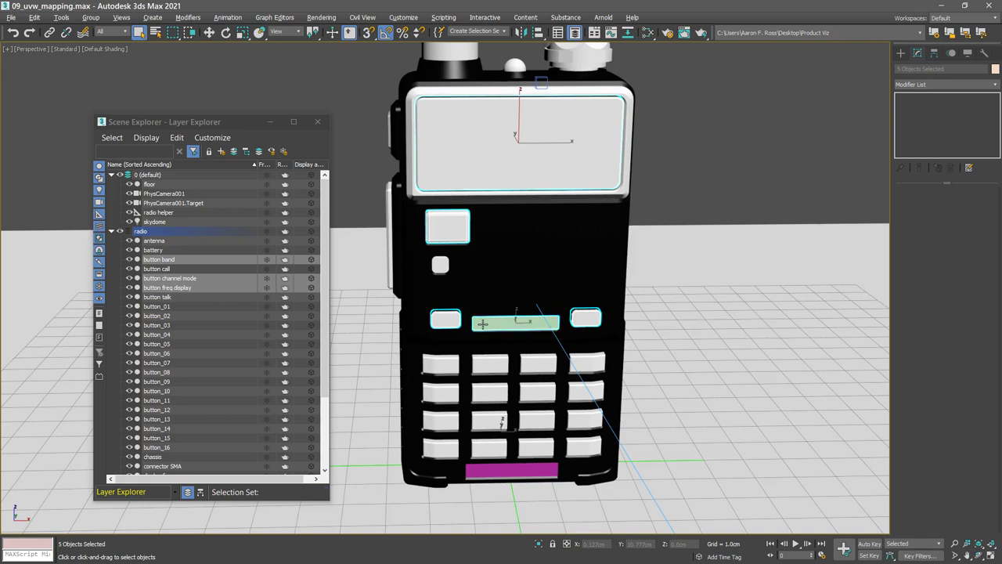
- Add keypad buttons 01–16 and the magenta model number bar to the selection
{"action": "left_click", "coordinate": [451, 368], "text": "ctrl"}
{"action": "left_click", "coordinate": [490, 364], "text": "ctrl"}
{"action": "left_click", "coordinate": [538, 363], "text": "ctrl"}
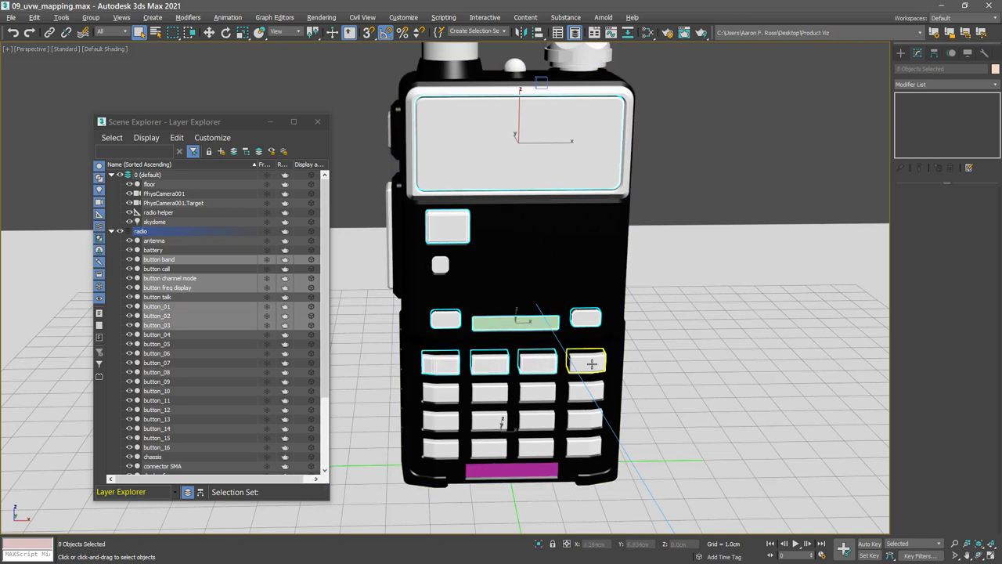
{"action": "left_click", "coordinate": [591, 362], "text": "ctrl"}
{"action": "left_click", "coordinate": [440, 390], "text": "ctrl"}
{"action": "left_click", "coordinate": [489, 390], "text": "ctrl"}
{"action": "left_click", "coordinate": [537, 389], "text": "ctrl"}
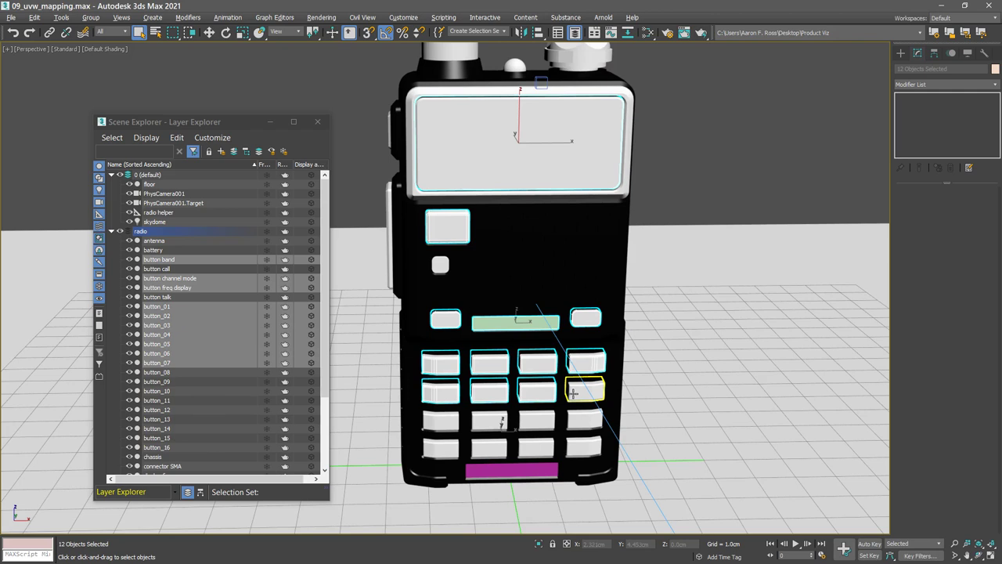
{"action": "left_click", "coordinate": [573, 393], "text": "ctrl"}
{"action": "left_click", "coordinate": [441, 420], "text": "ctrl"}
{"action": "left_click", "coordinate": [488, 421], "text": "ctrl"}
{"action": "left_click", "coordinate": [542, 422], "text": "ctrl"}
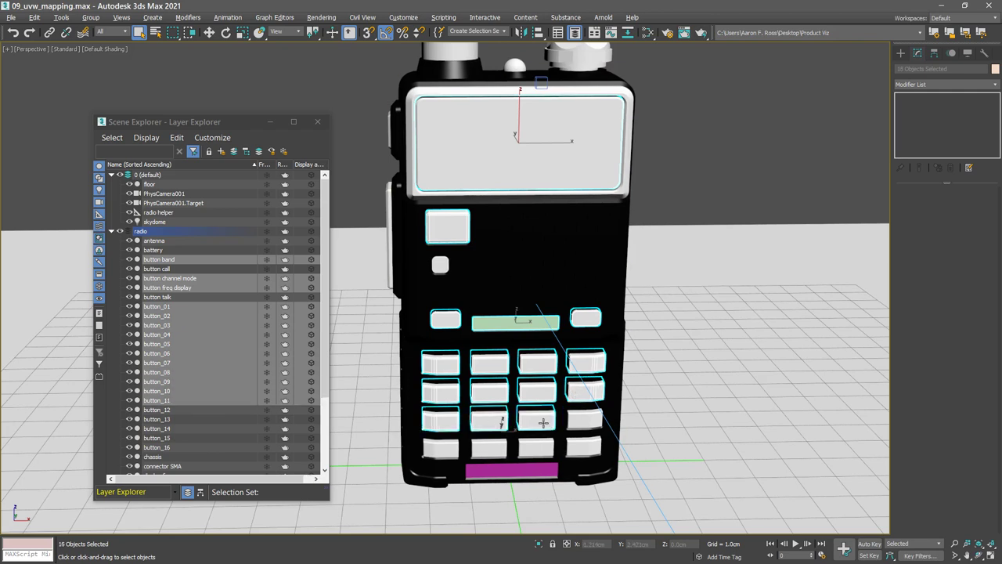
{"action": "left_click", "coordinate": [585, 421], "text": "ctrl"}
{"action": "left_click", "coordinate": [441, 447], "text": "ctrl"}
{"action": "left_click", "coordinate": [489, 446], "text": "ctrl"}
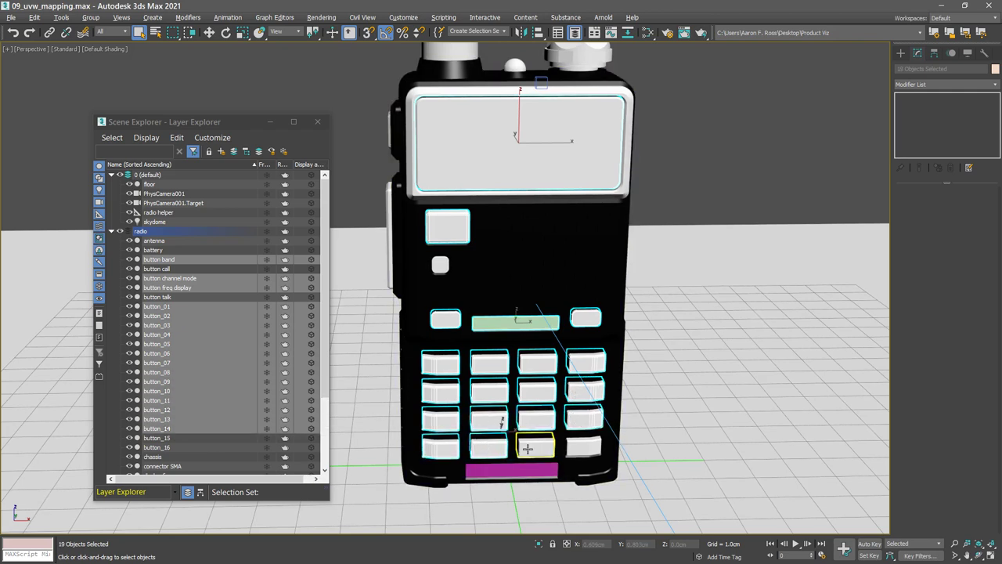
{"action": "left_click", "coordinate": [527, 448], "text": "ctrl"}
{"action": "left_click", "coordinate": [583, 446], "text": "ctrl"}
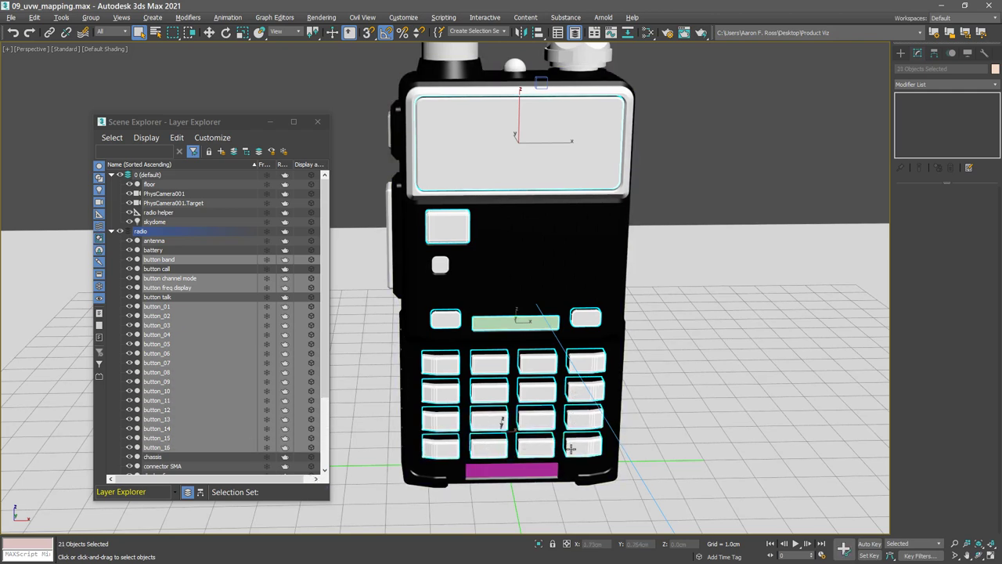
{"action": "left_click", "coordinate": [500, 471], "text": "ctrl"}
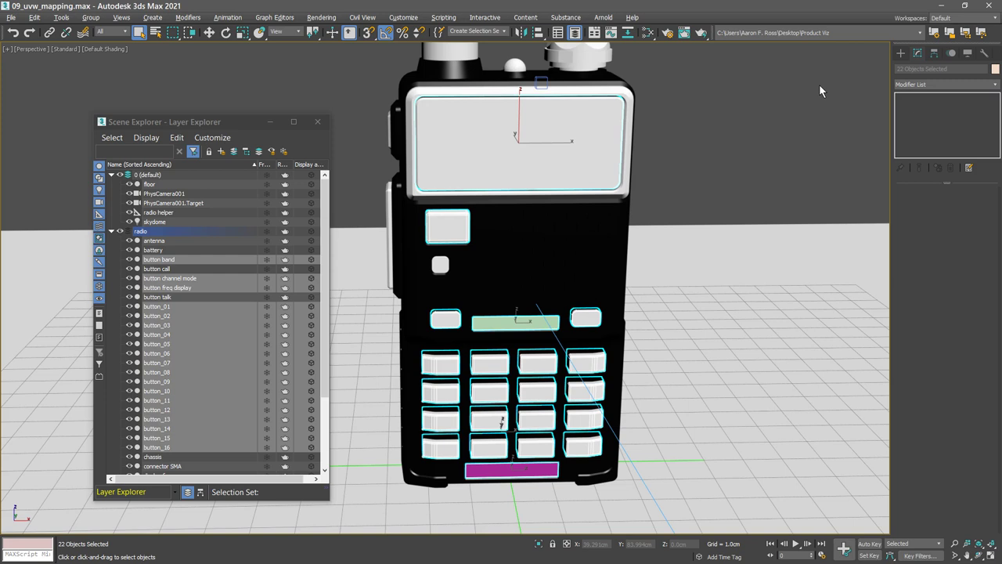
- Add a UVW Map modifier to the 22 parts, align it to Y, and expand it to reach the gizmo
{"action": "left_click", "coordinate": [995, 85]}
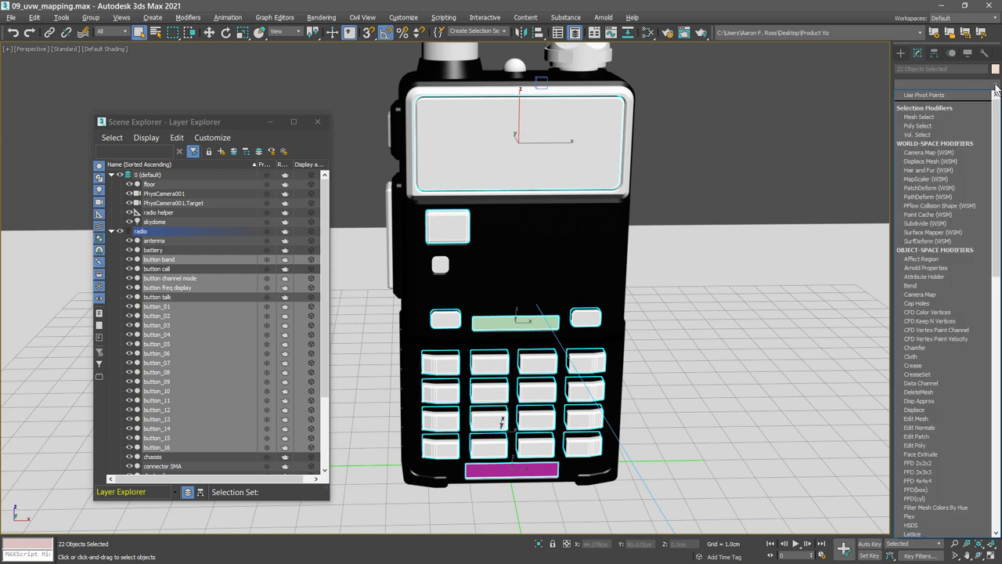
{"action": "left_click_drag", "start_coordinate": [999, 115], "coordinate": [999, 374]}
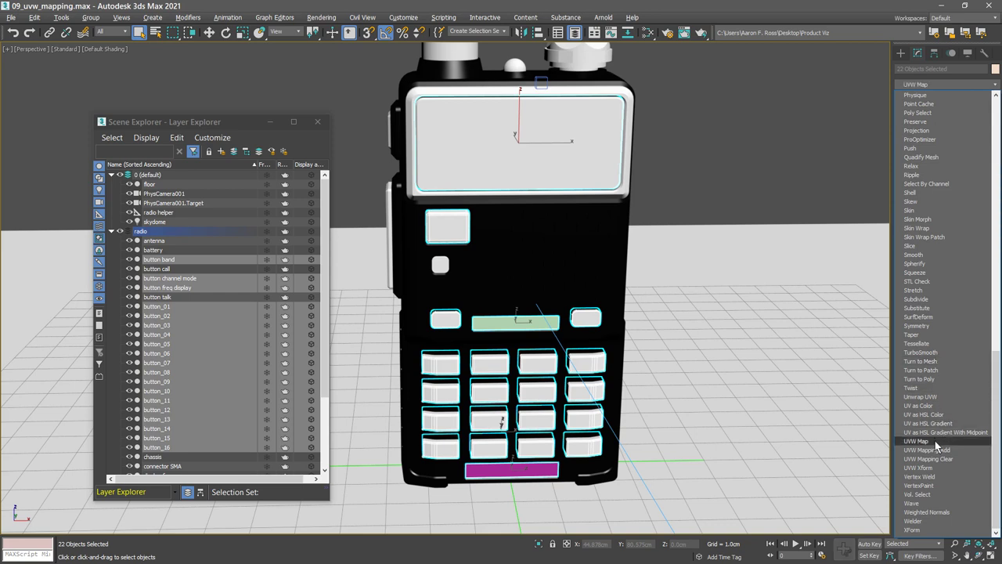
{"action": "left_click", "coordinate": [935, 440]}
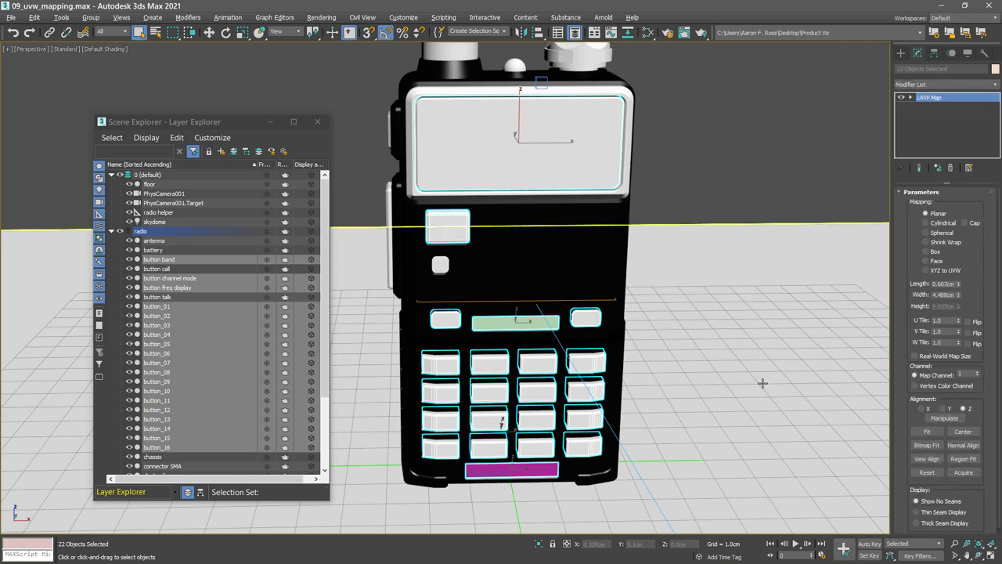
{"action": "middle_click_drag", "start_coordinate": [701, 401], "coordinate": [729, 409], "text": "alt"}
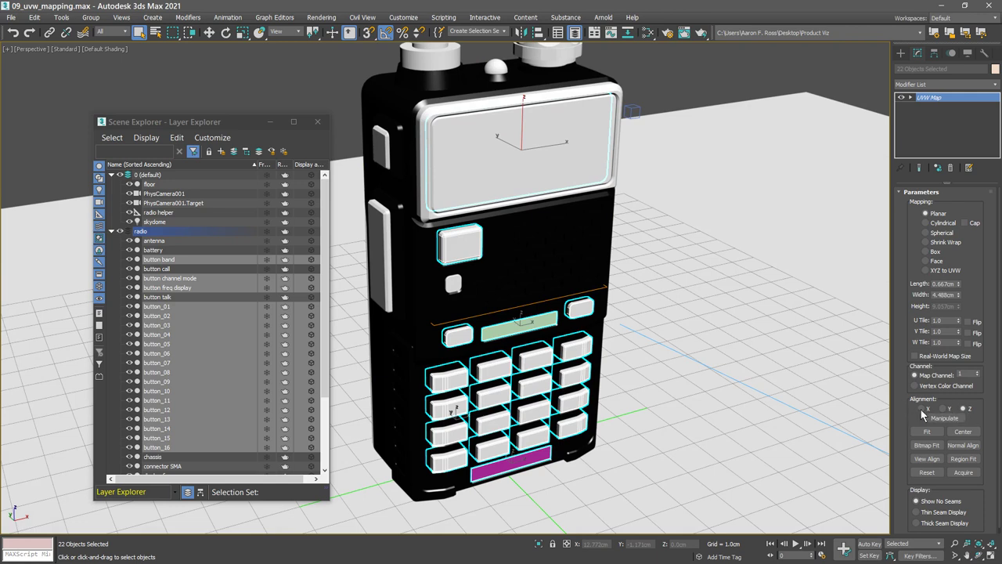
{"action": "left_click", "coordinate": [945, 409]}
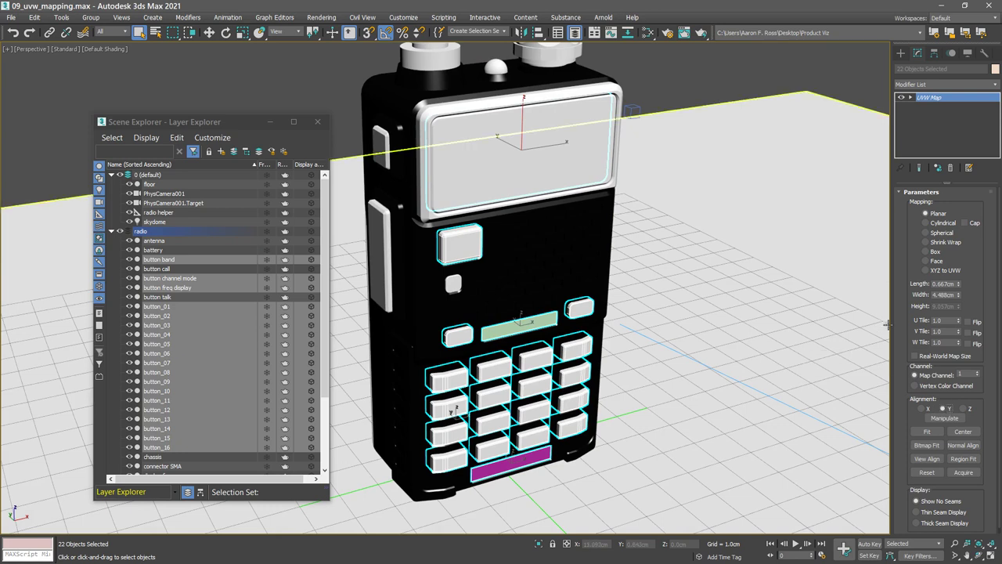
{"action": "left_click", "coordinate": [911, 97]}
- Place the UVW Map gizmo on the green display bar and set its Length and Width to 10cm
{"action": "left_click", "coordinate": [931, 106]}
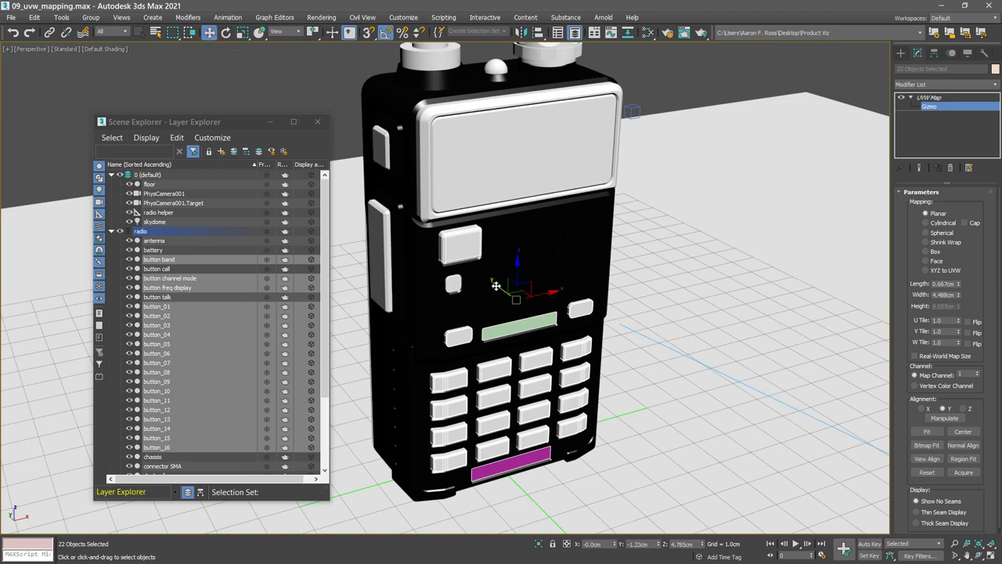
{"action": "left_click_drag", "start_coordinate": [496, 286], "coordinate": [561, 339]}
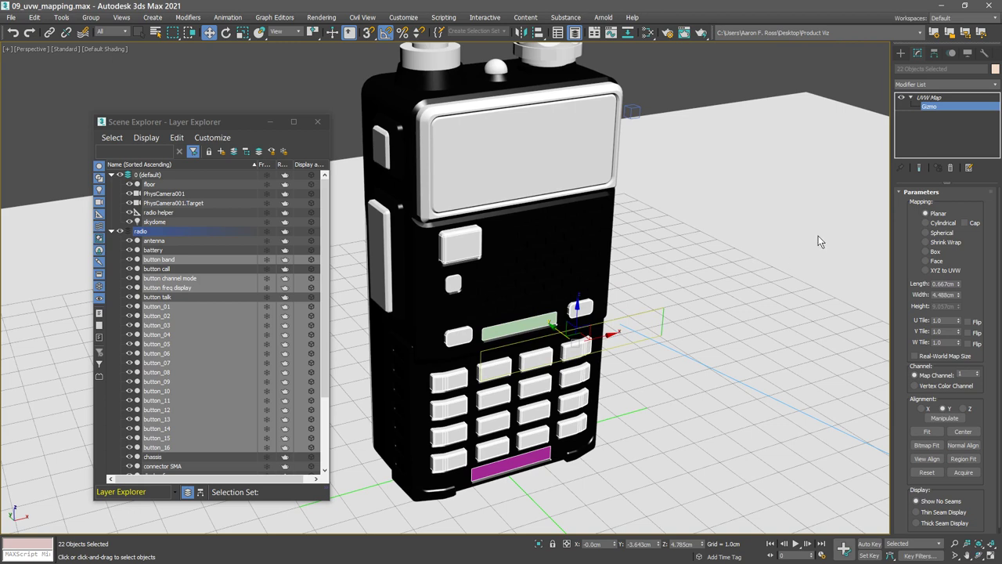
{"action": "double_click", "coordinate": [944, 283]}
{"action": "type", "text": "10"}
{"action": "key", "text": "Tab"}
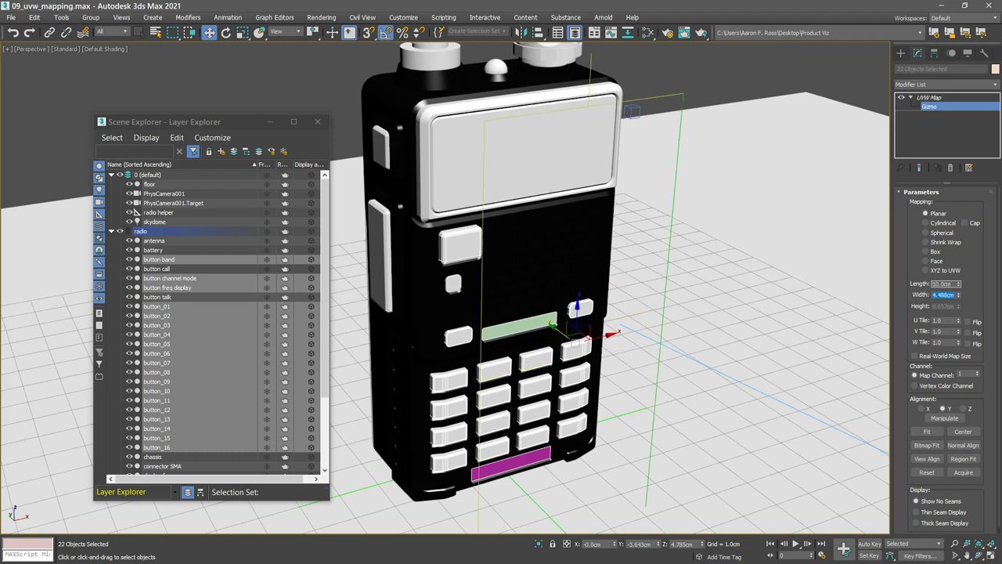
{"action": "type", "text": "10"}
{"action": "key", "text": "Return"}
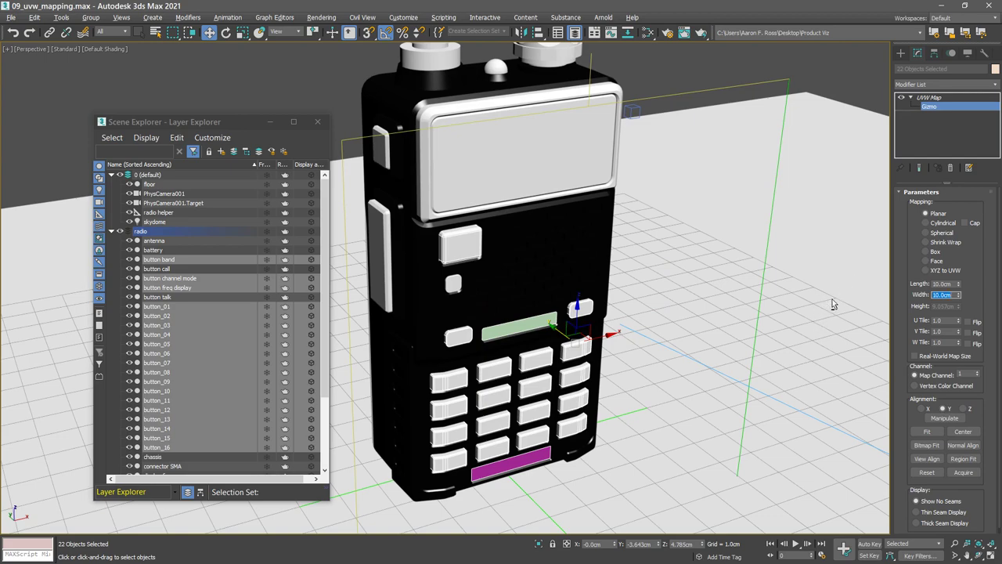
{"action": "mouse_move", "coordinate": [826, 300]}
{"action": "middle_mouse_down", "text": "alt"}
{"action": "mouse_move", "coordinate": [780, 280]}
{"action": "mouse_move", "coordinate": [818, 306]}
{"action": "middle_mouse_up", "text": "alt"}
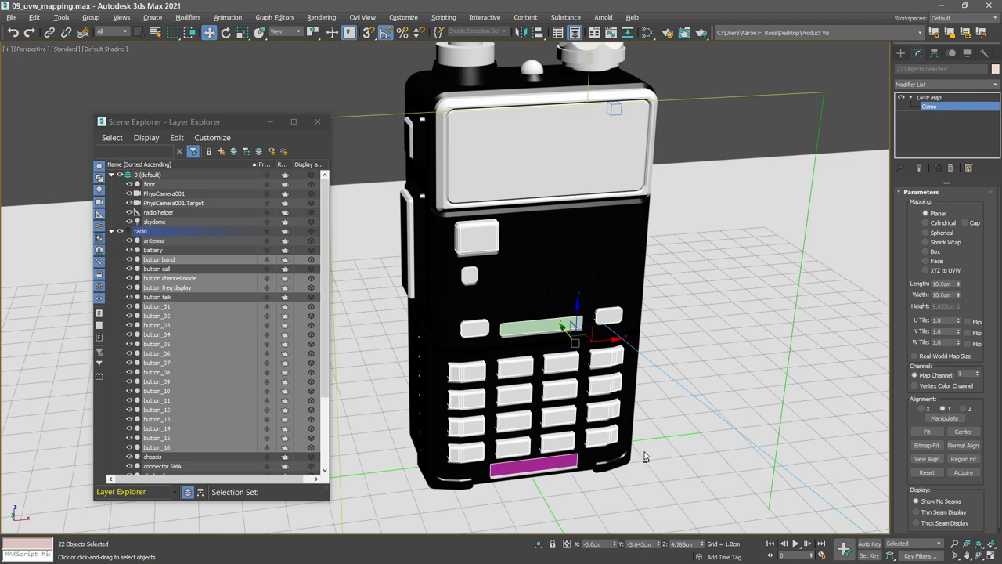
- Slide the UVW Map gizmo forward along Y to about -4.29cm, in front of the radio's face
{"action": "middle_click_drag", "start_coordinate": [645, 457], "coordinate": [656, 378], "text": "alt"}
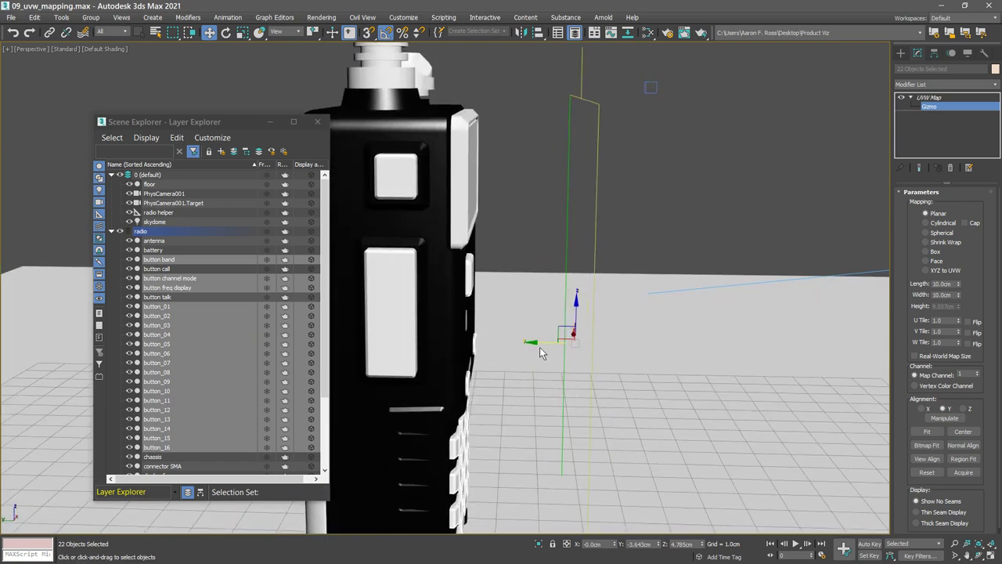
{"action": "left_click_drag", "start_coordinate": [531, 342], "coordinate": [565, 346]}
{"action": "middle_click_drag", "start_coordinate": [721, 399], "coordinate": [654, 443], "text": "alt"}
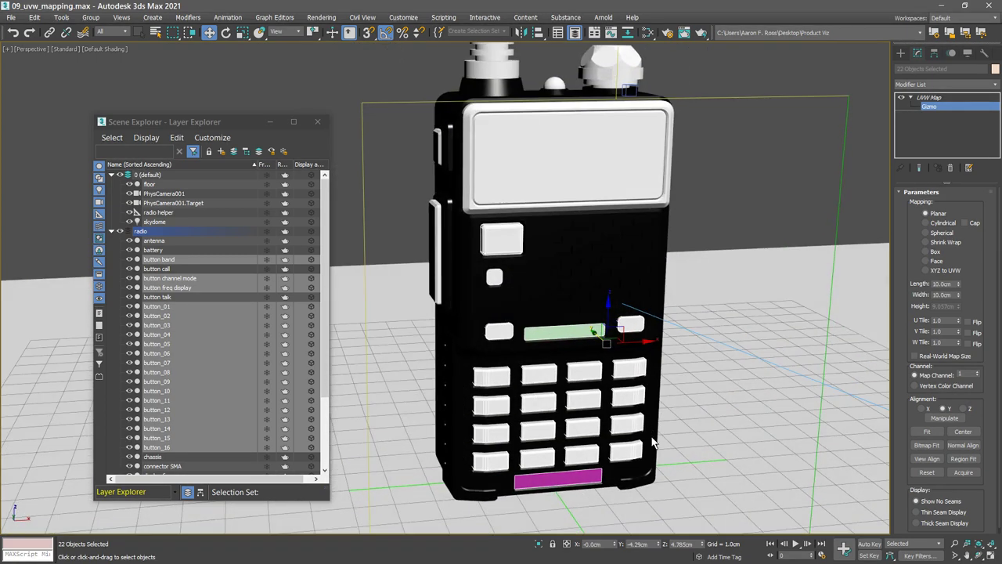
- Start editing the gizmo's Z position value, currently 4.785cm
{"action": "double_click", "coordinate": [680, 544]}
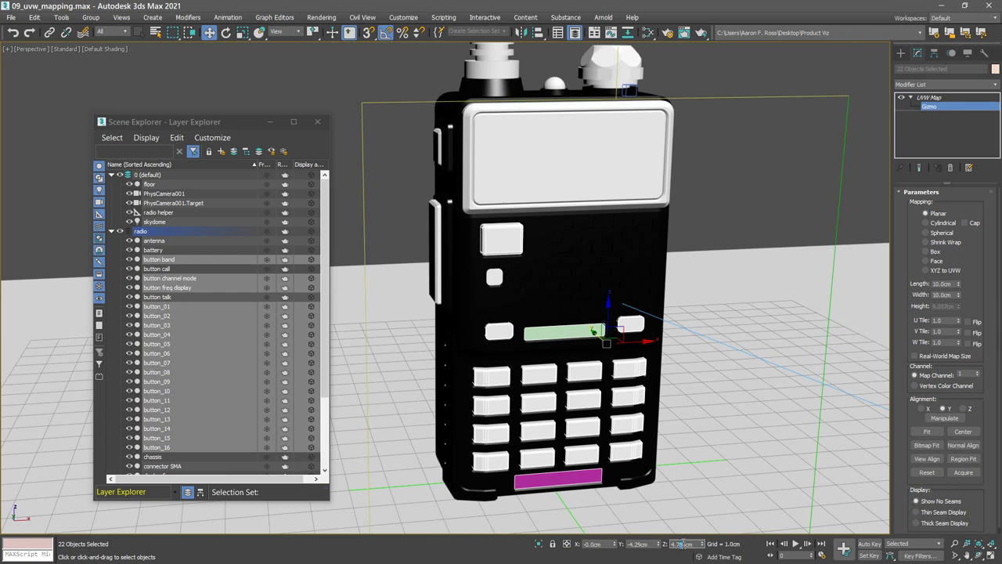